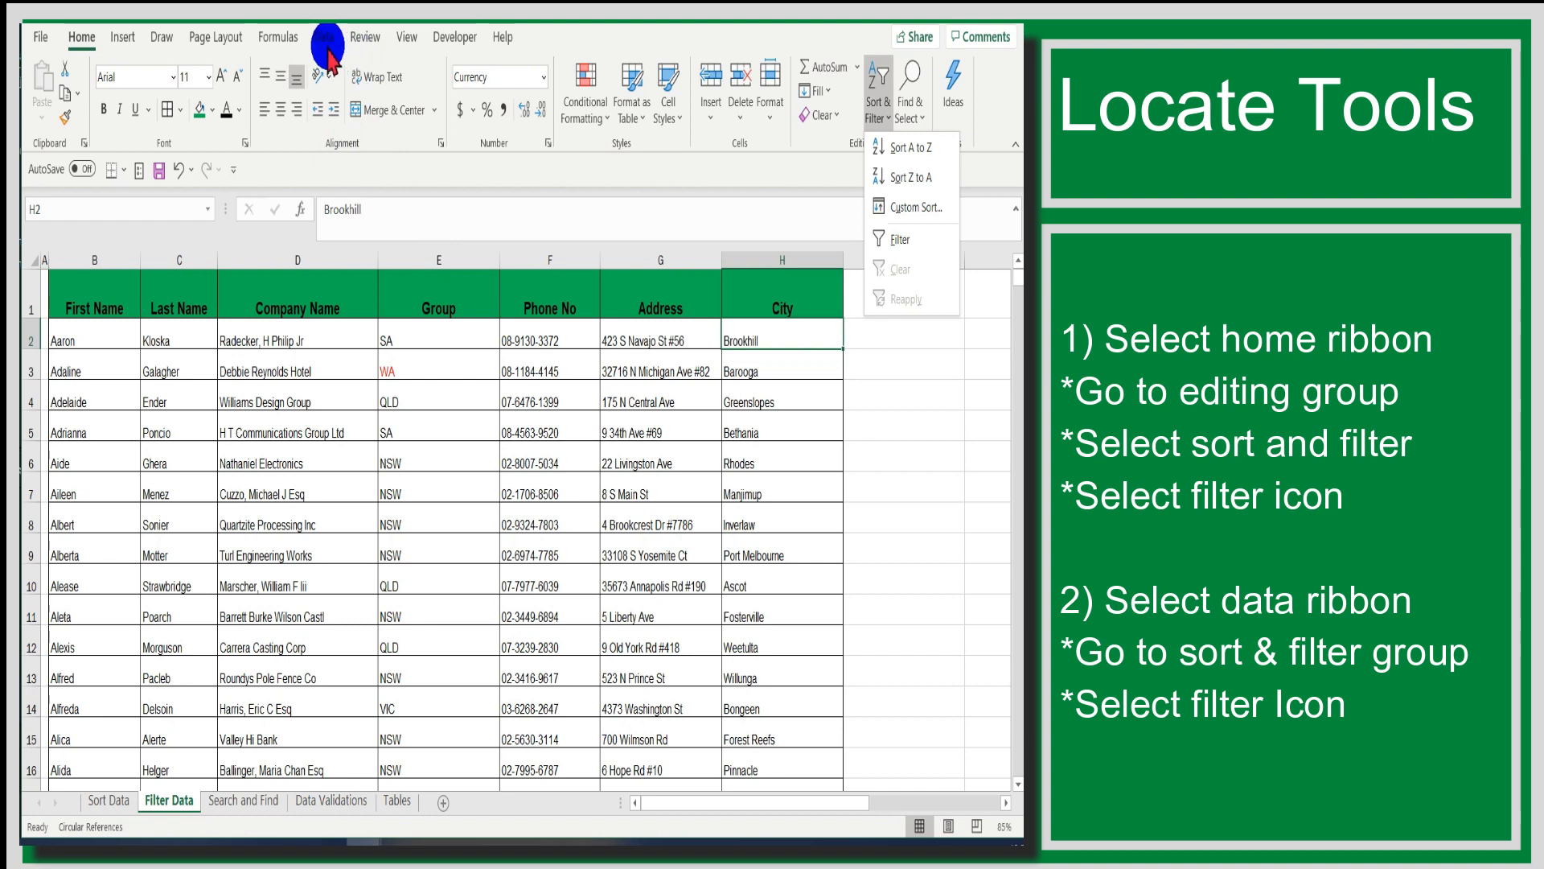
- Turn on a filter for the City column only and view its filter options
left_click(324, 37)
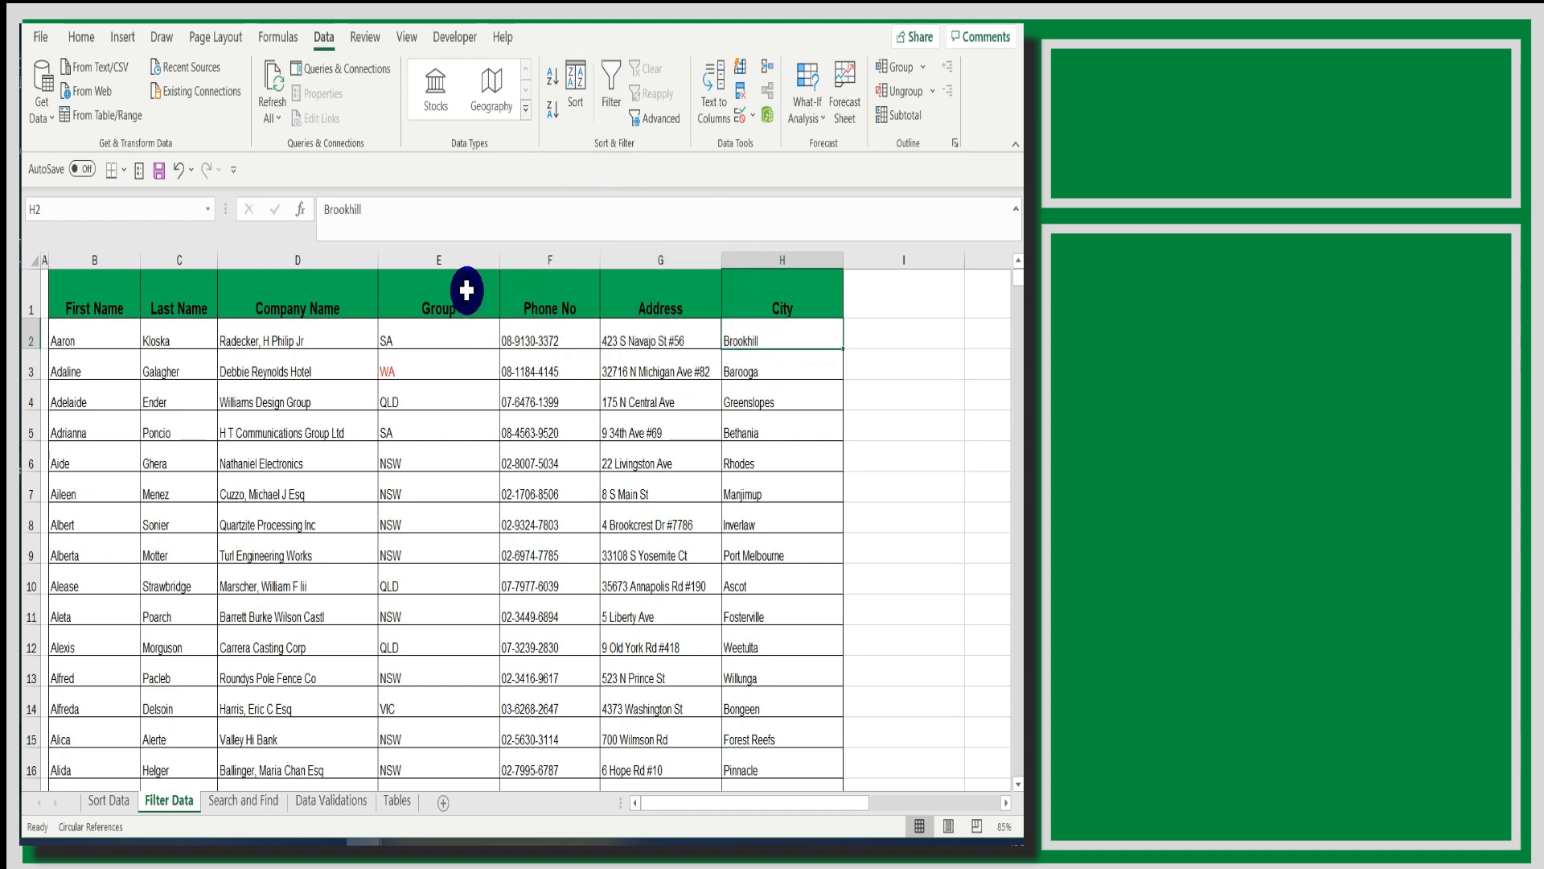
left_click(761, 259)
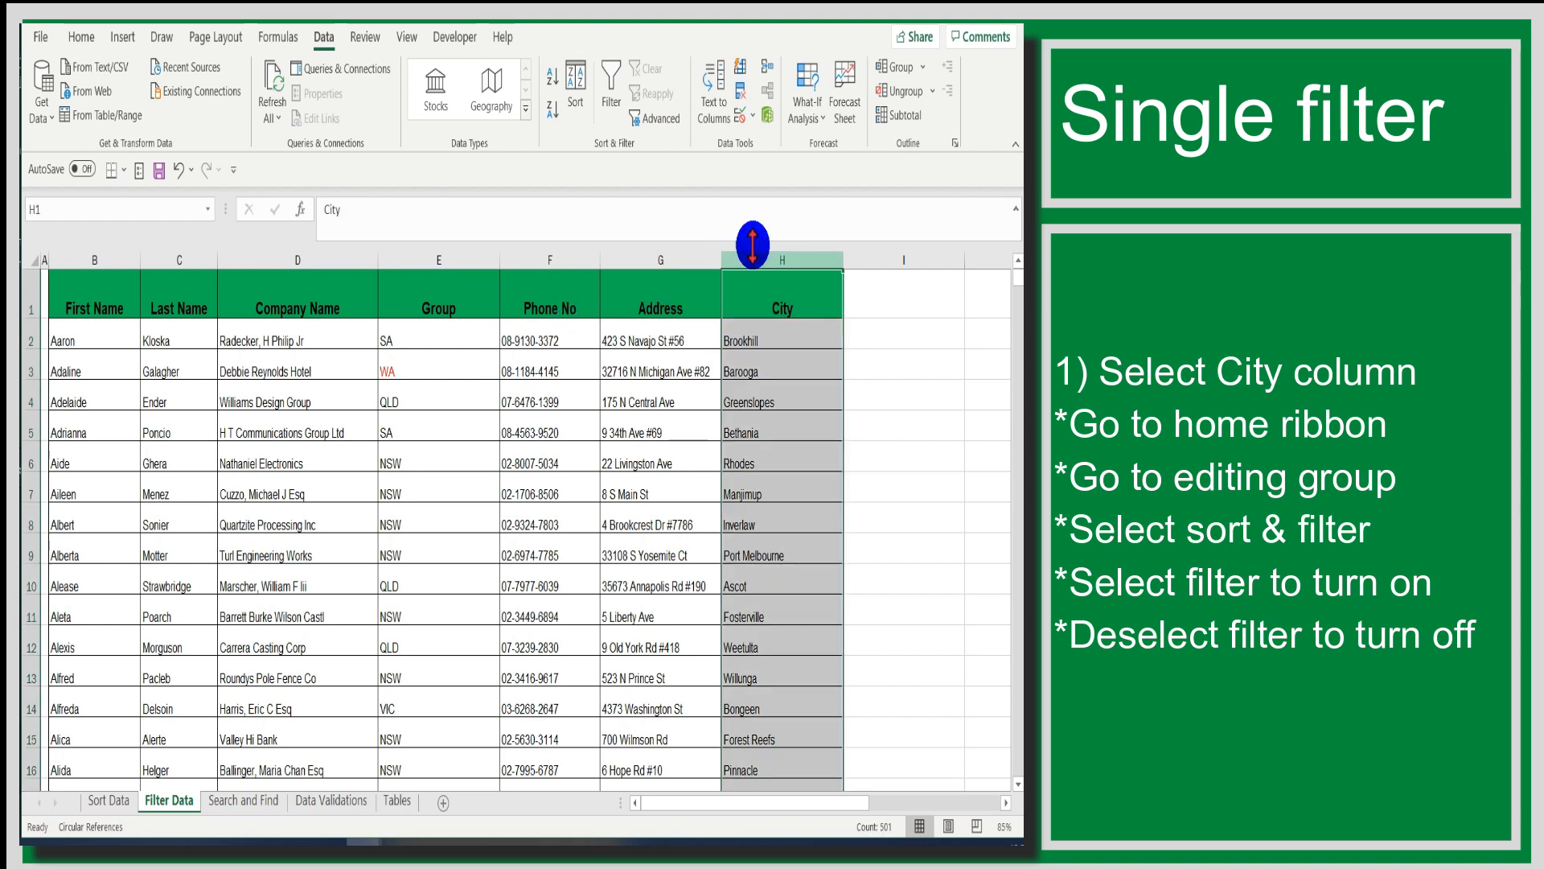
left_click(82, 38)
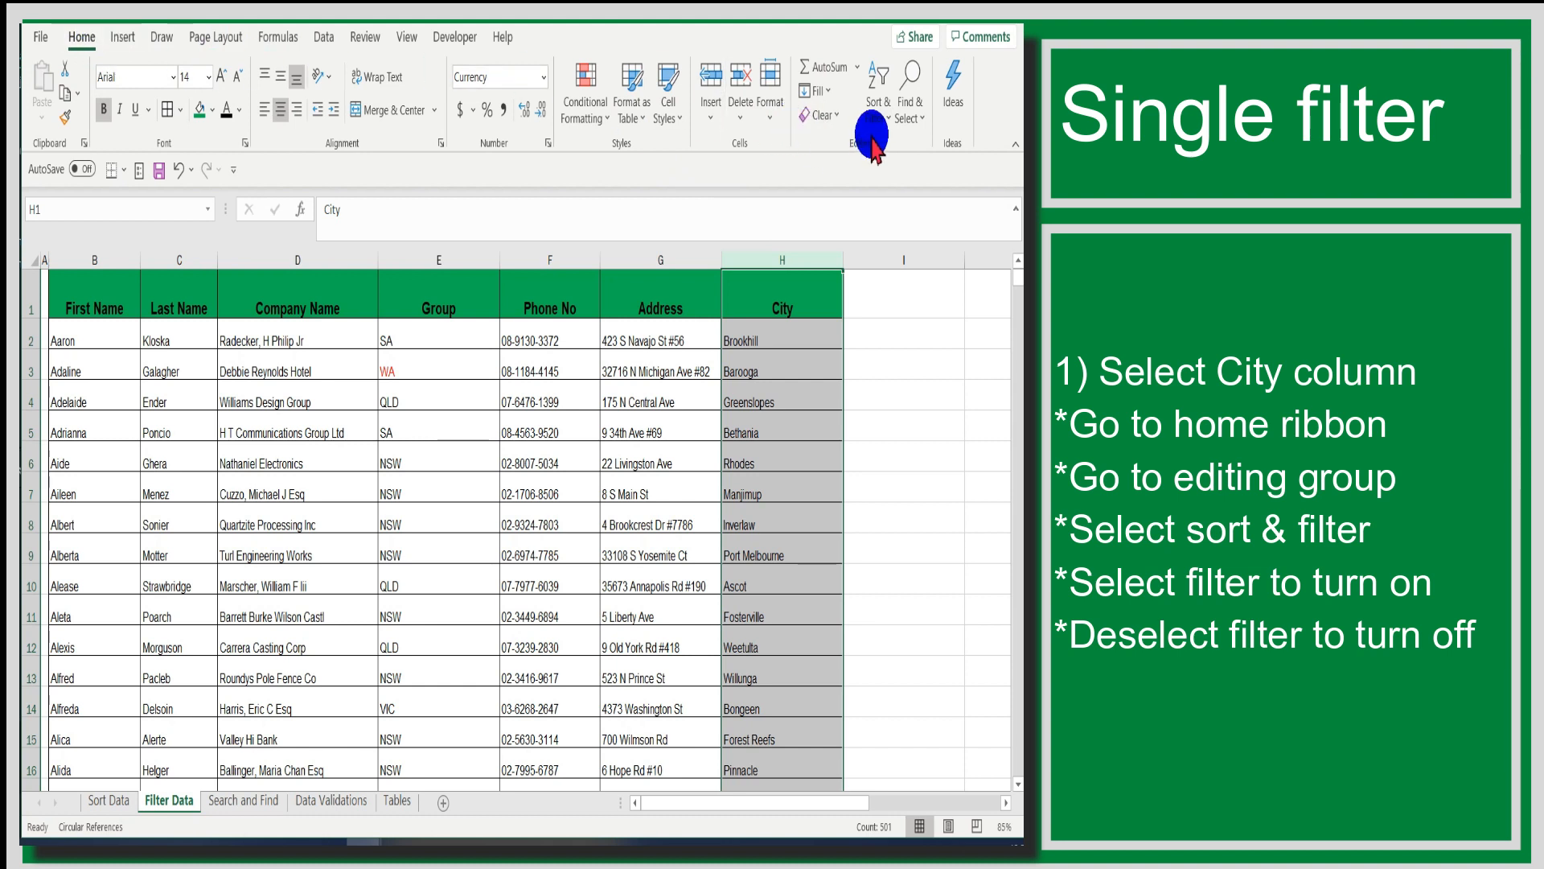
left_click(893, 121)
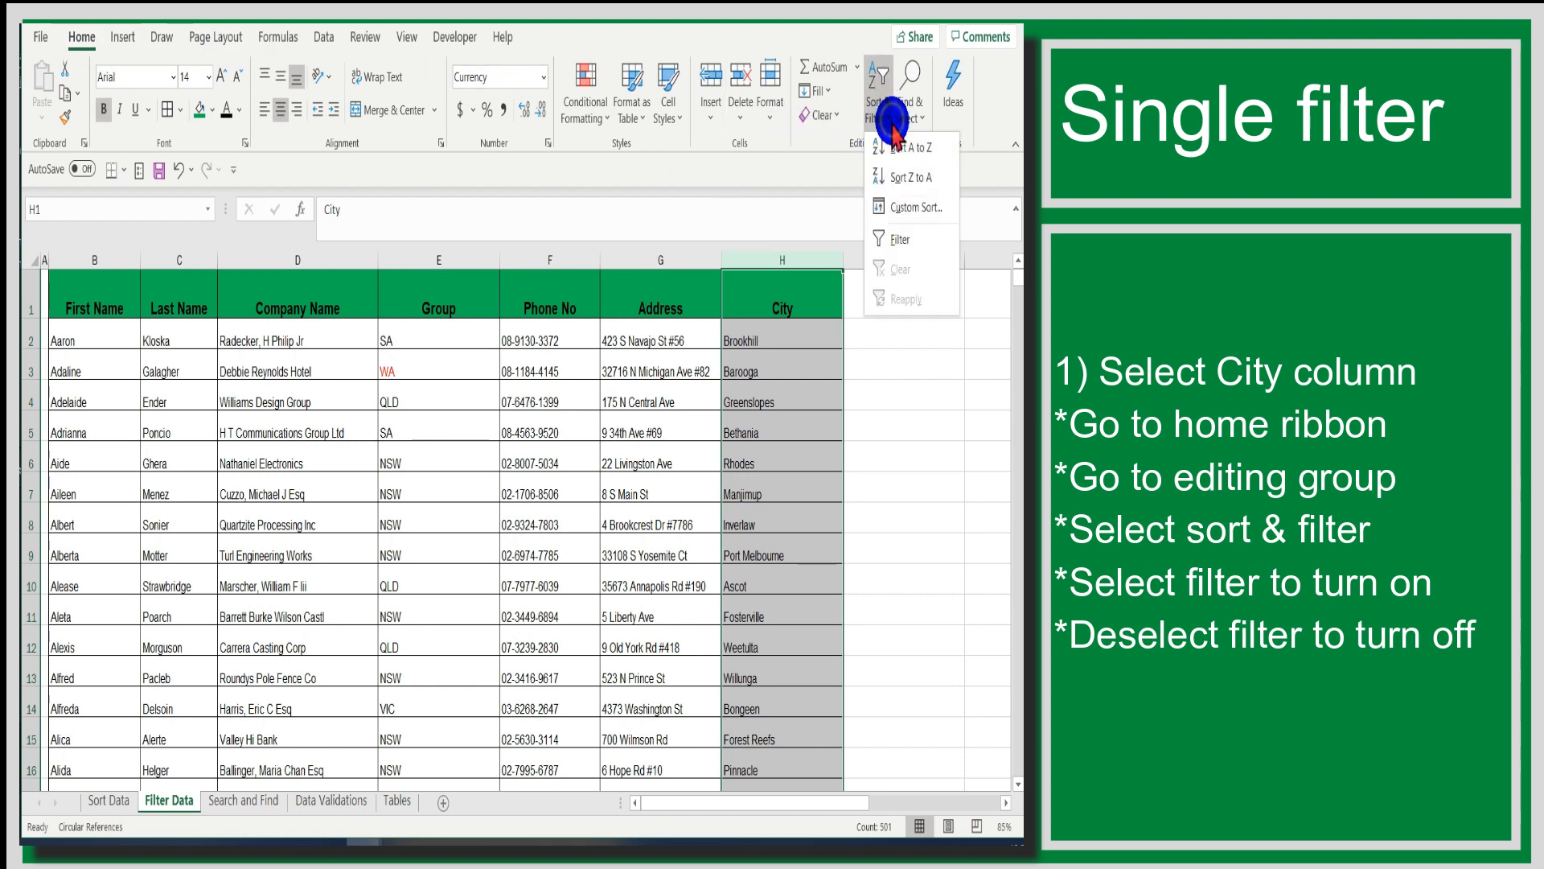
left_click(899, 240)
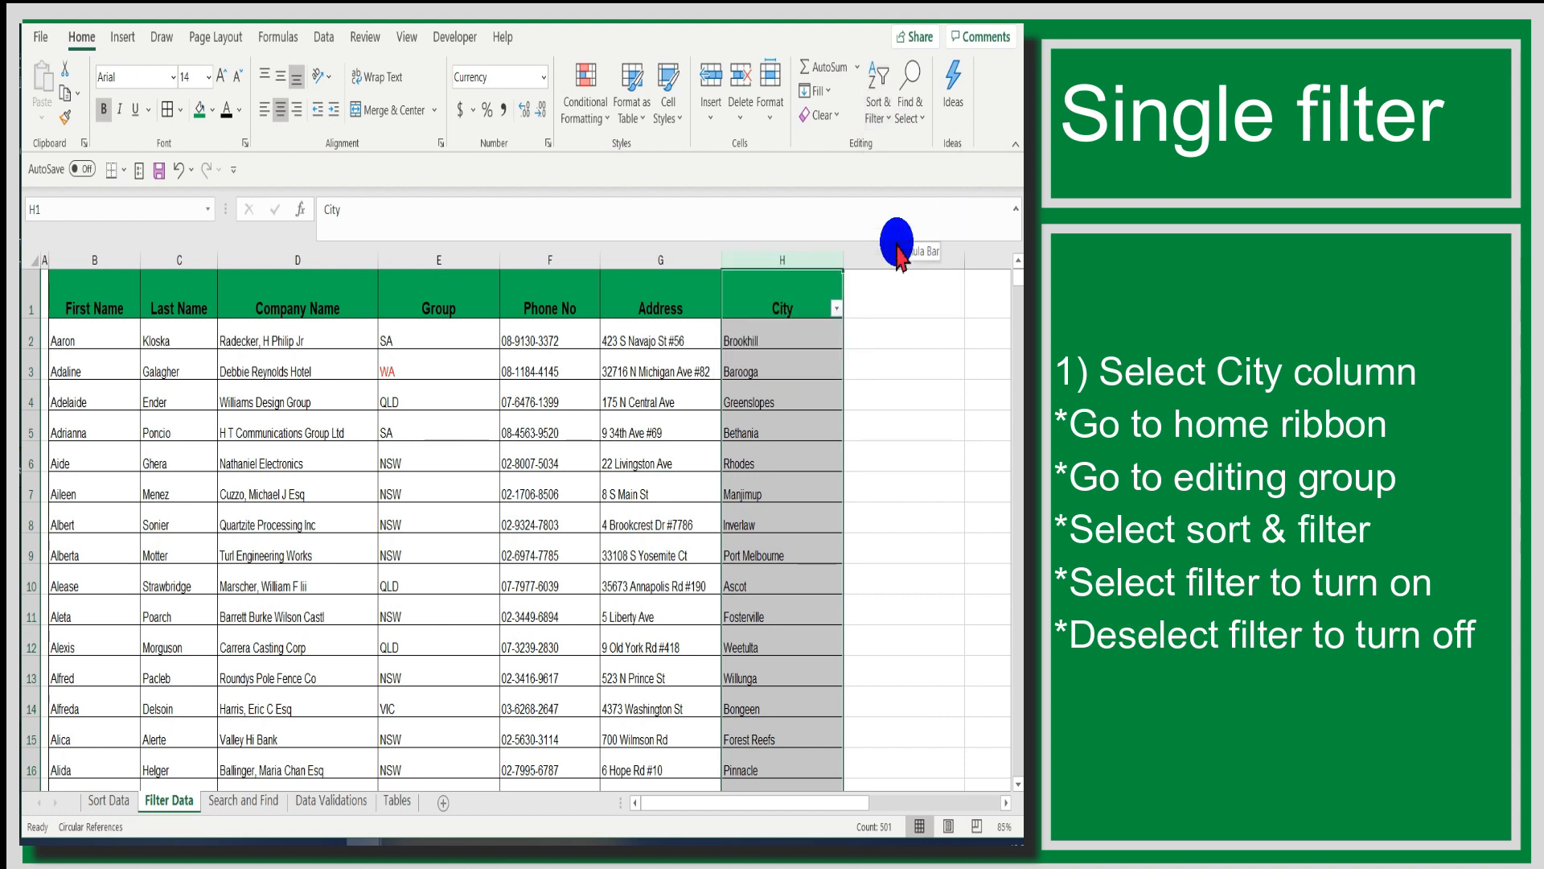
left_click(837, 312)
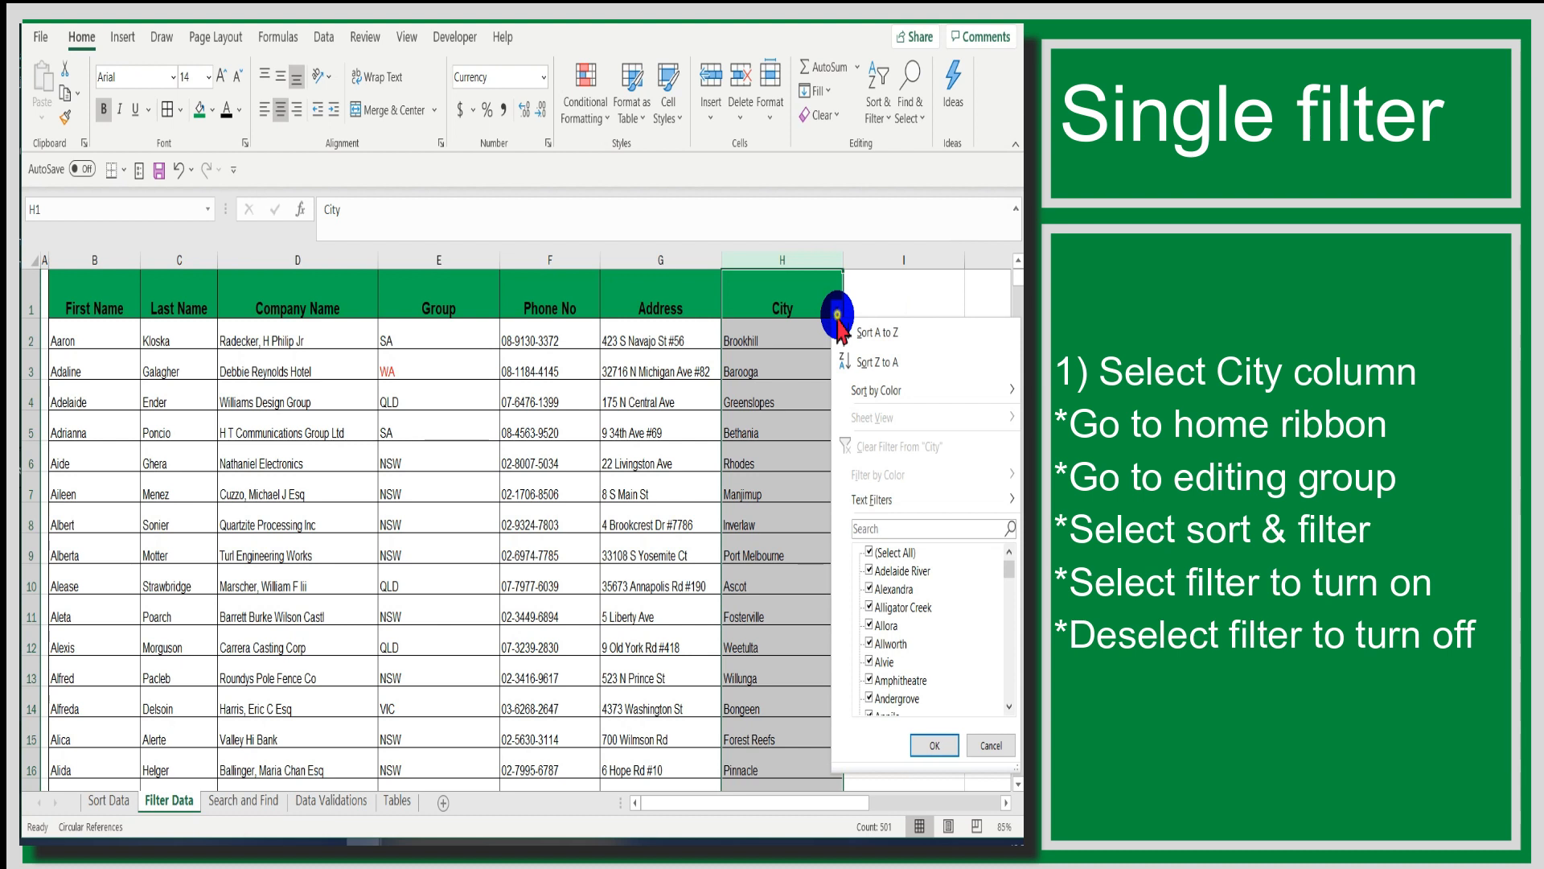
left_click(837, 313)
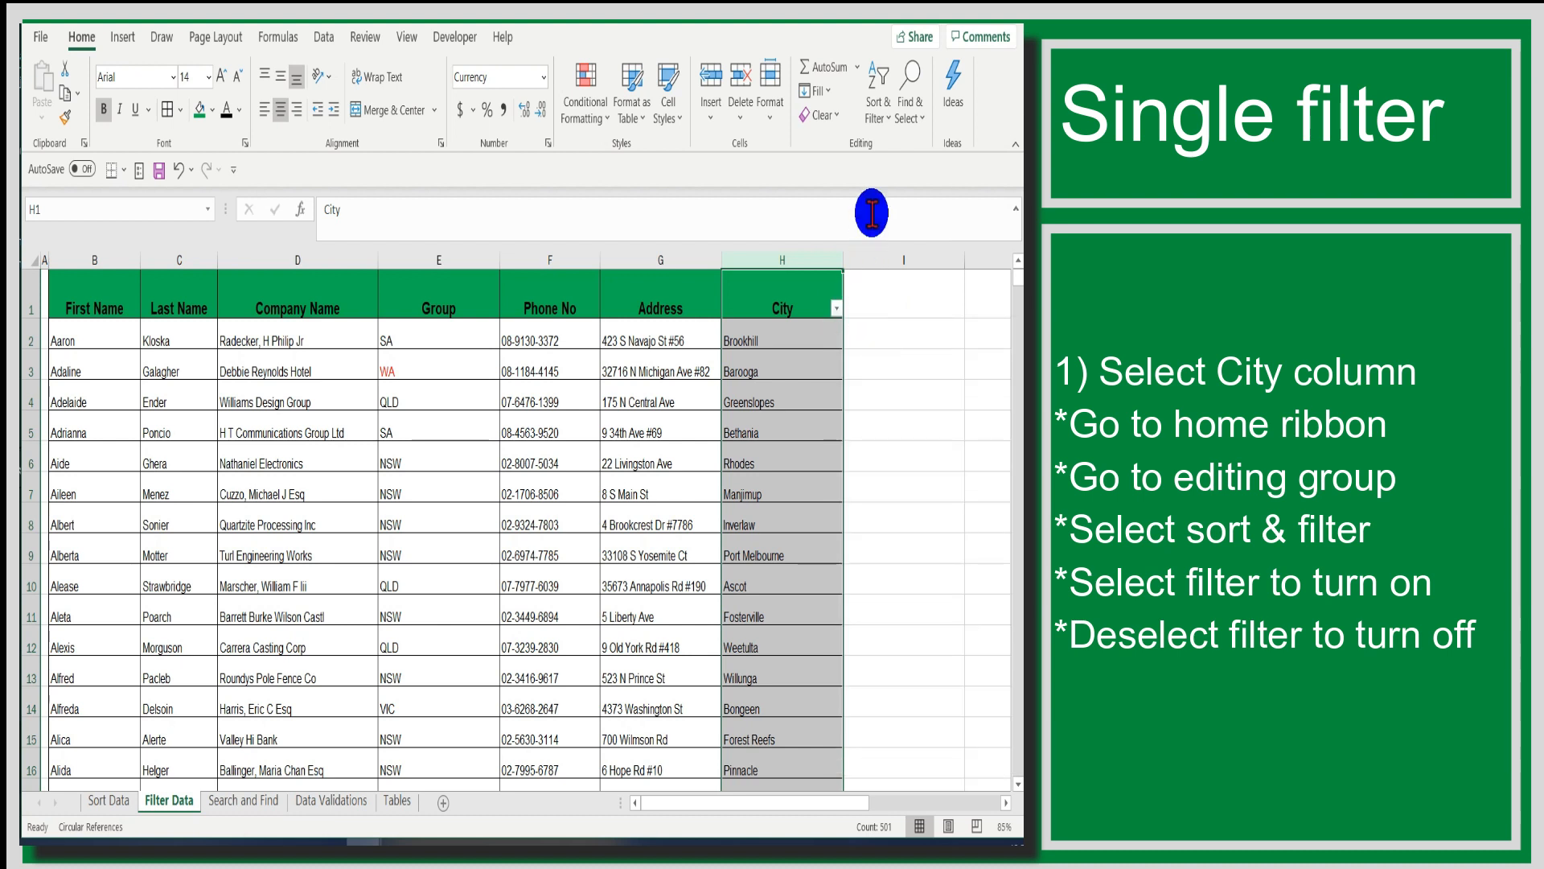
- Turn off the filter on the City column
left_click(879, 112)
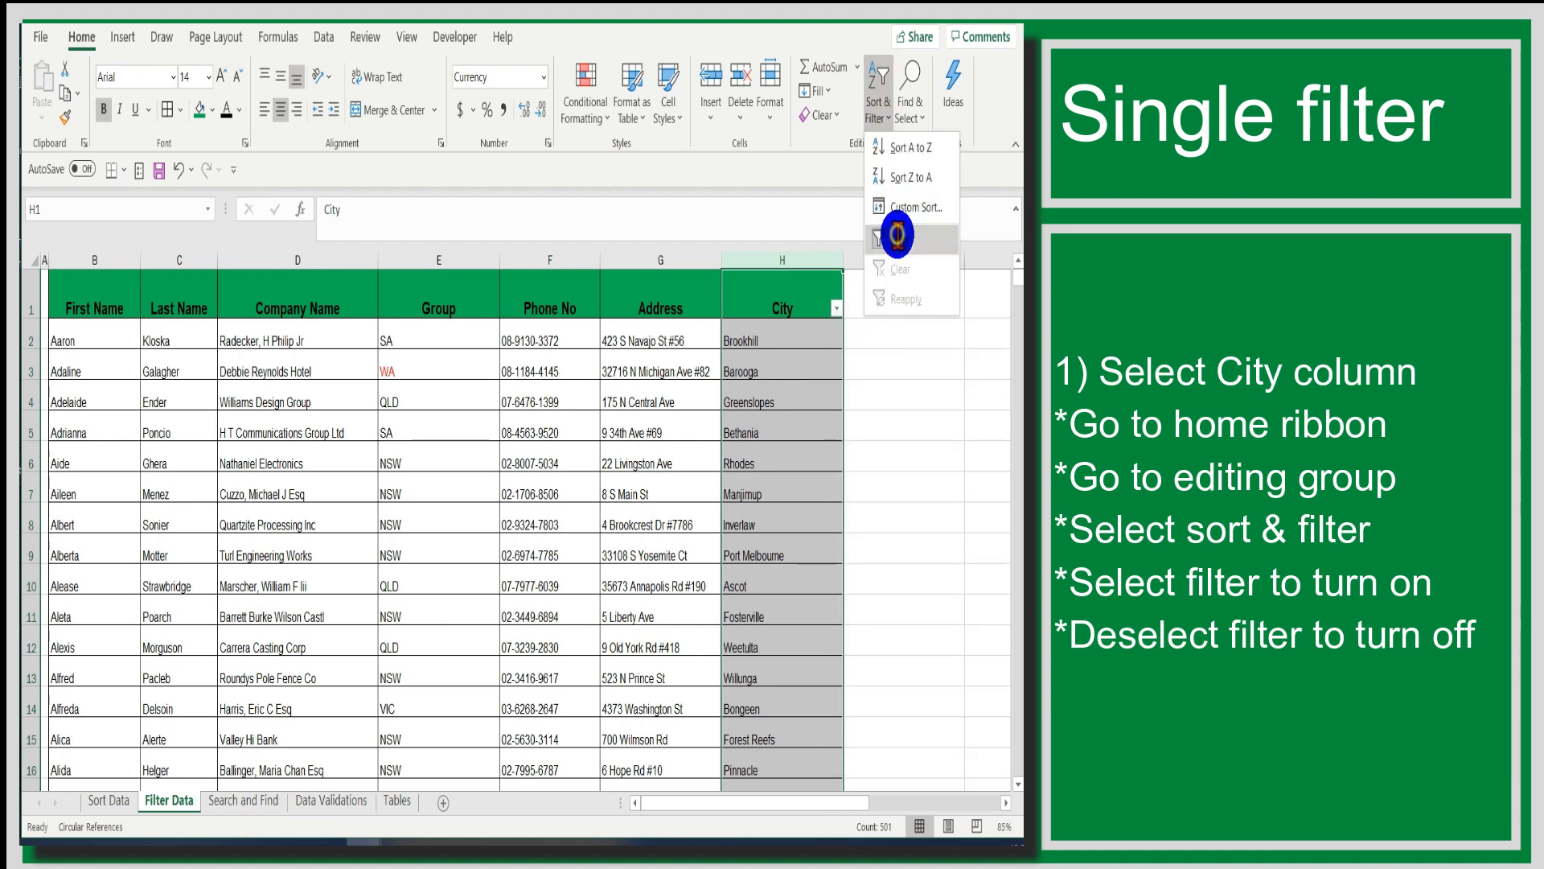
left_click(893, 238)
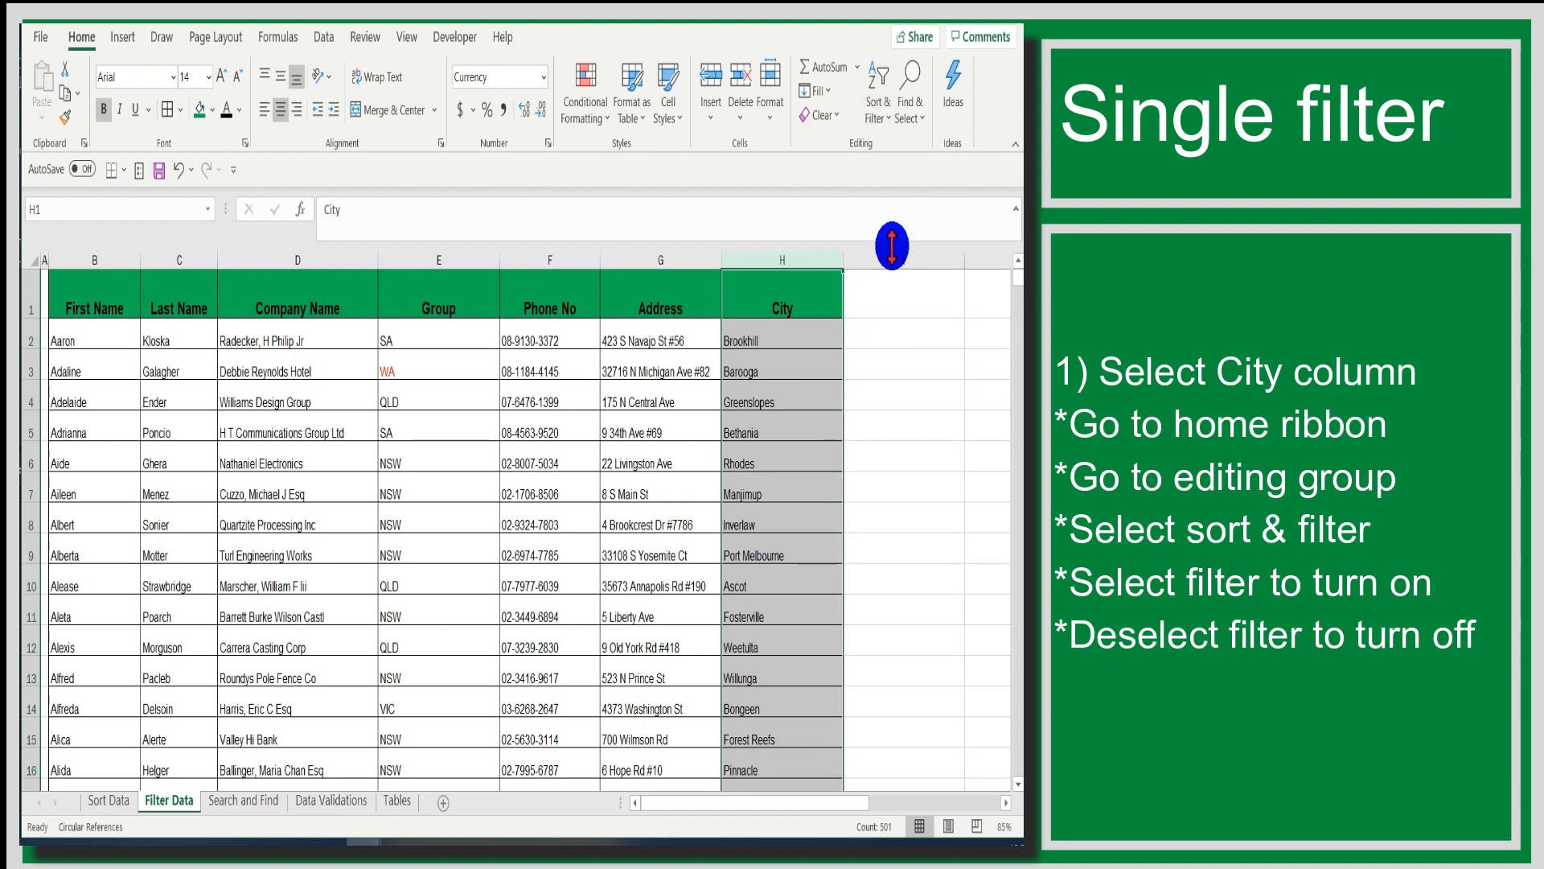
- Starting from cell I2, turn on filtering for all columns of the table
left_click(881, 339)
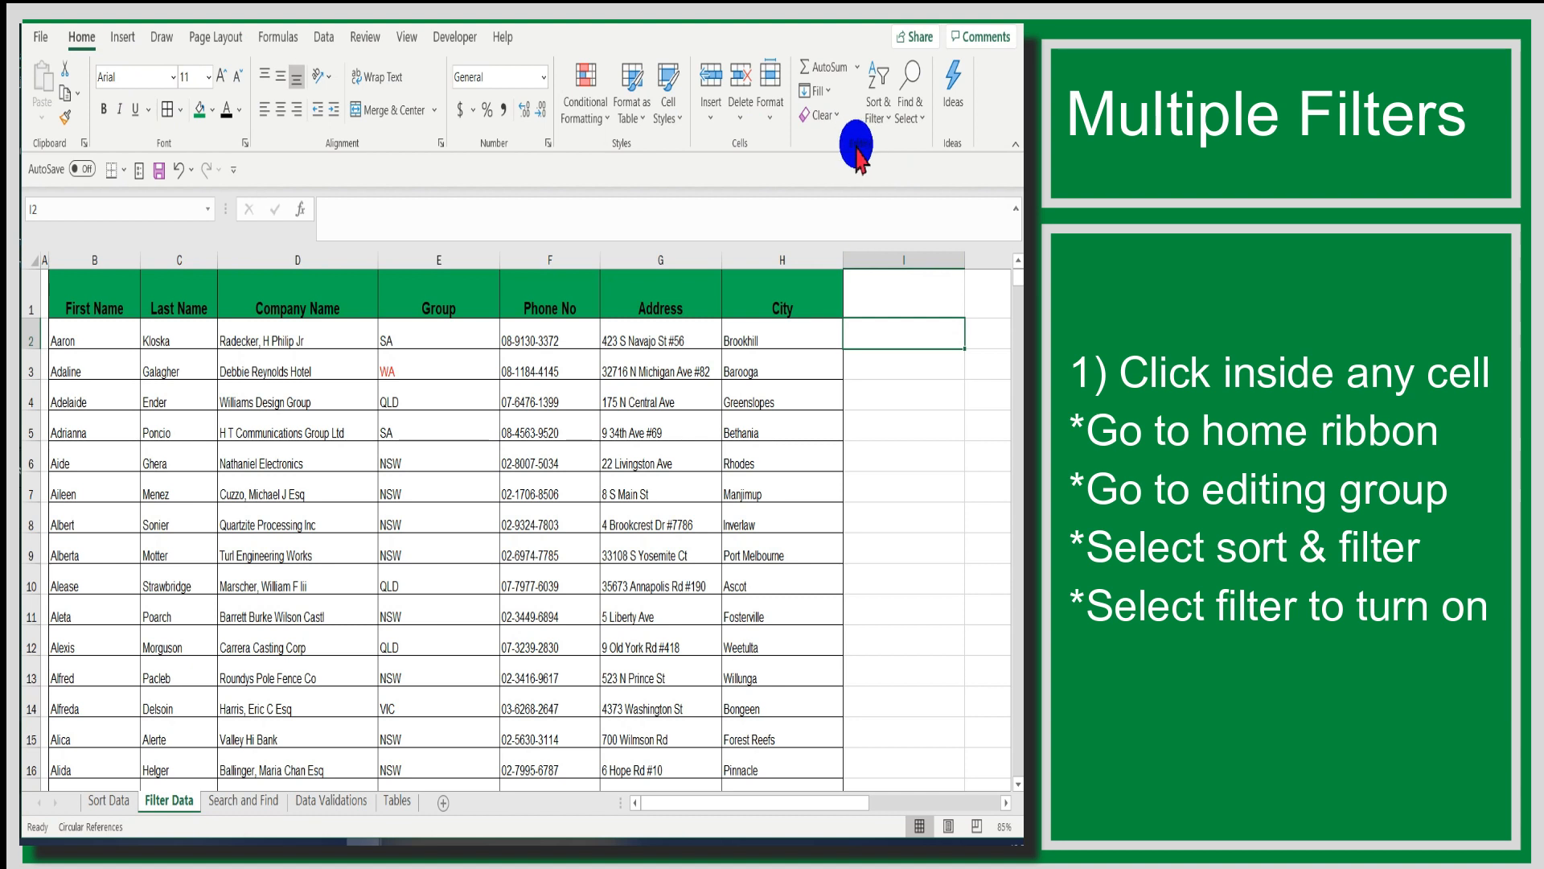
left_click(887, 121)
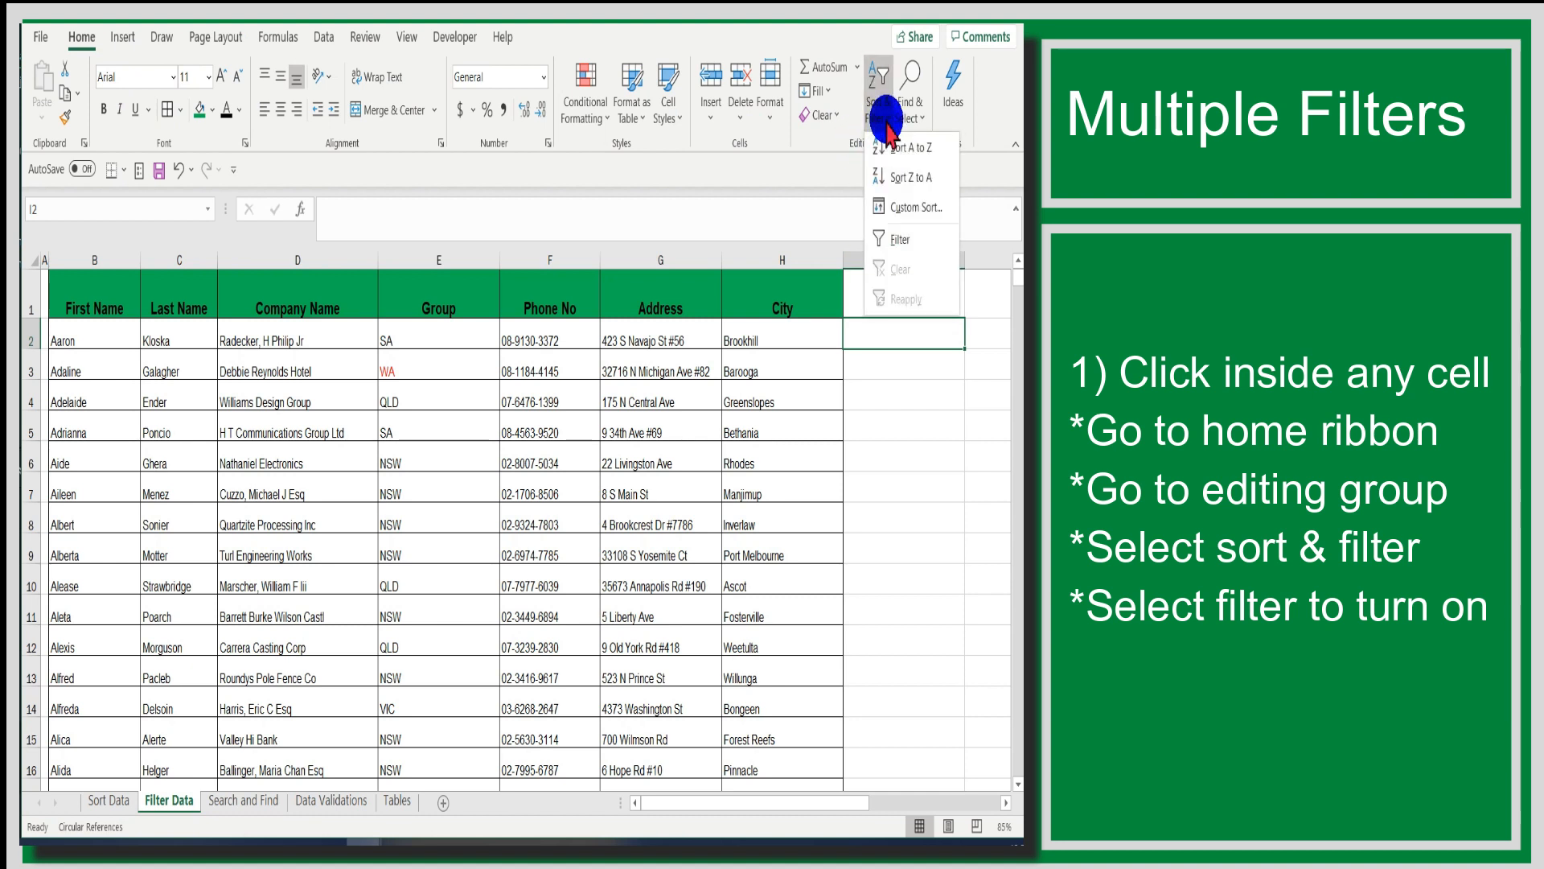
left_click(892, 235)
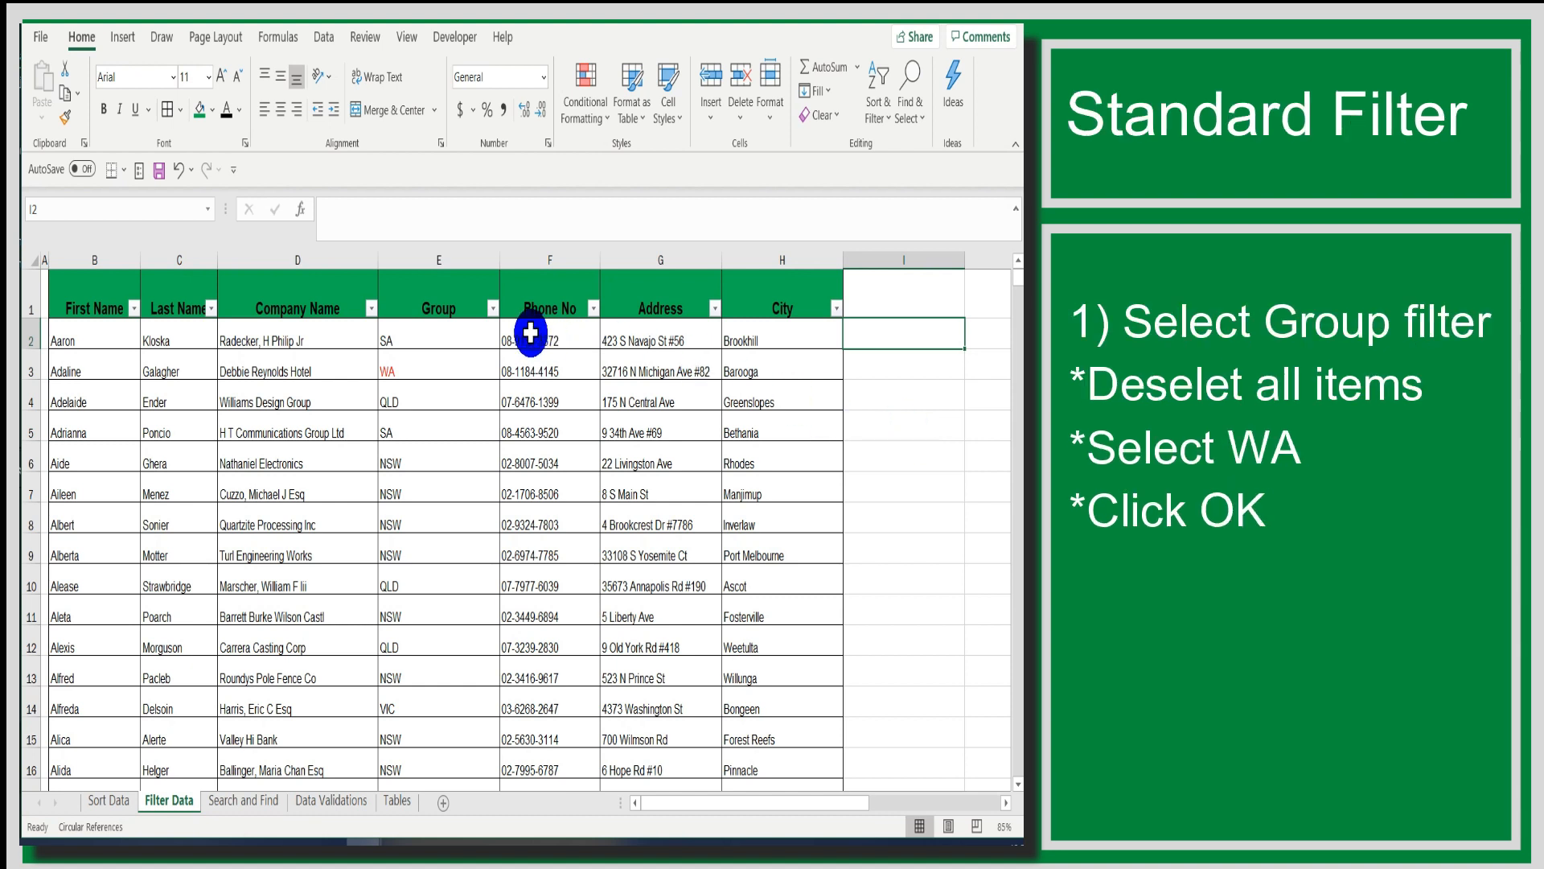
- Filter the Group column to show only WA records
left_click(491, 309)
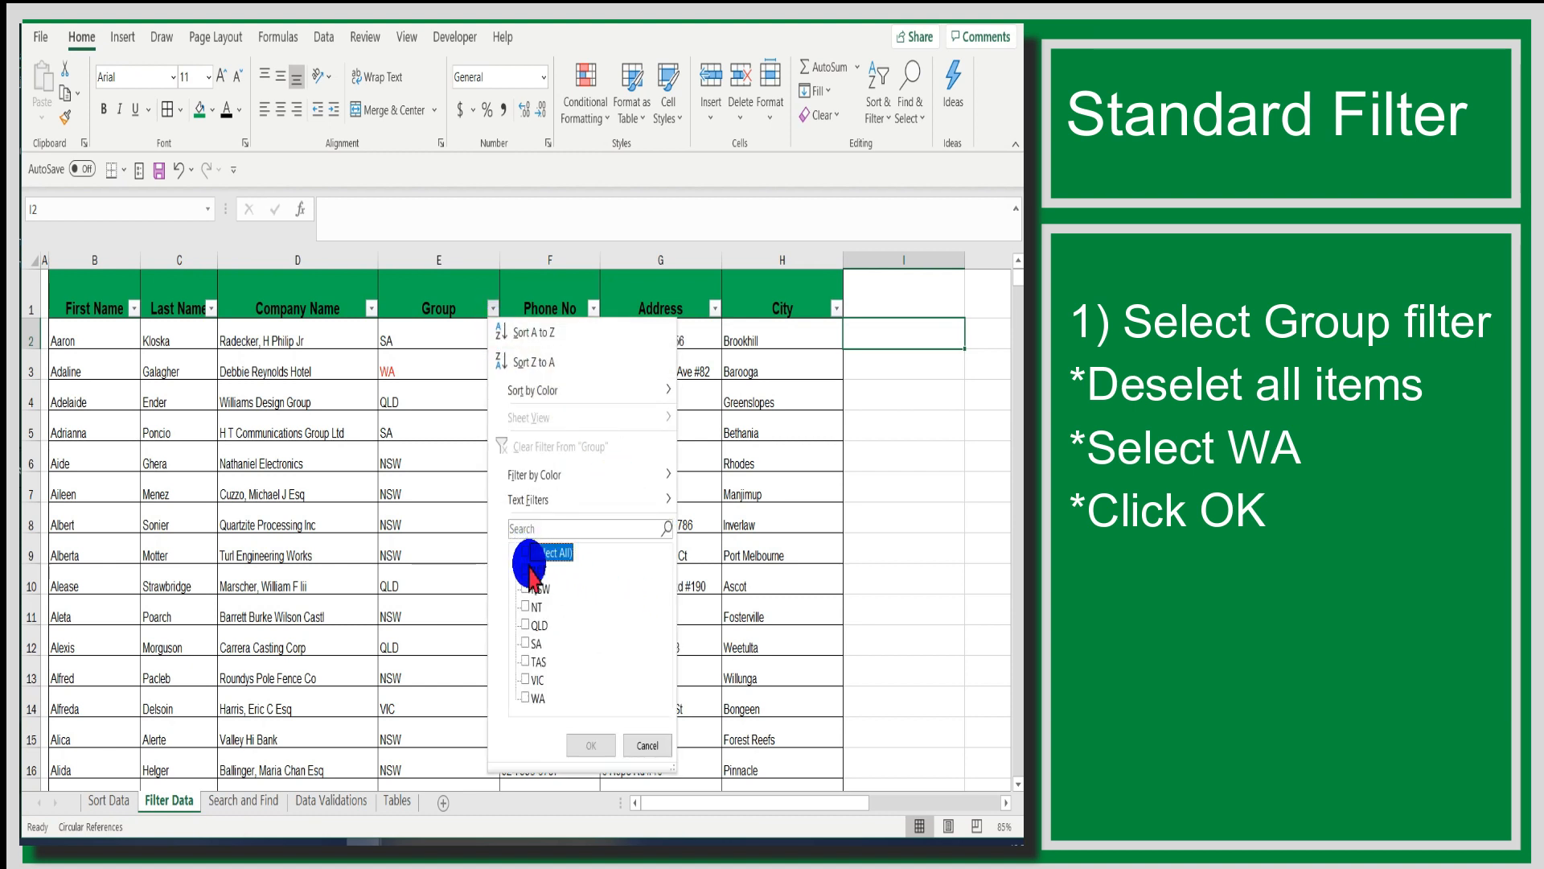
left_click(525, 698)
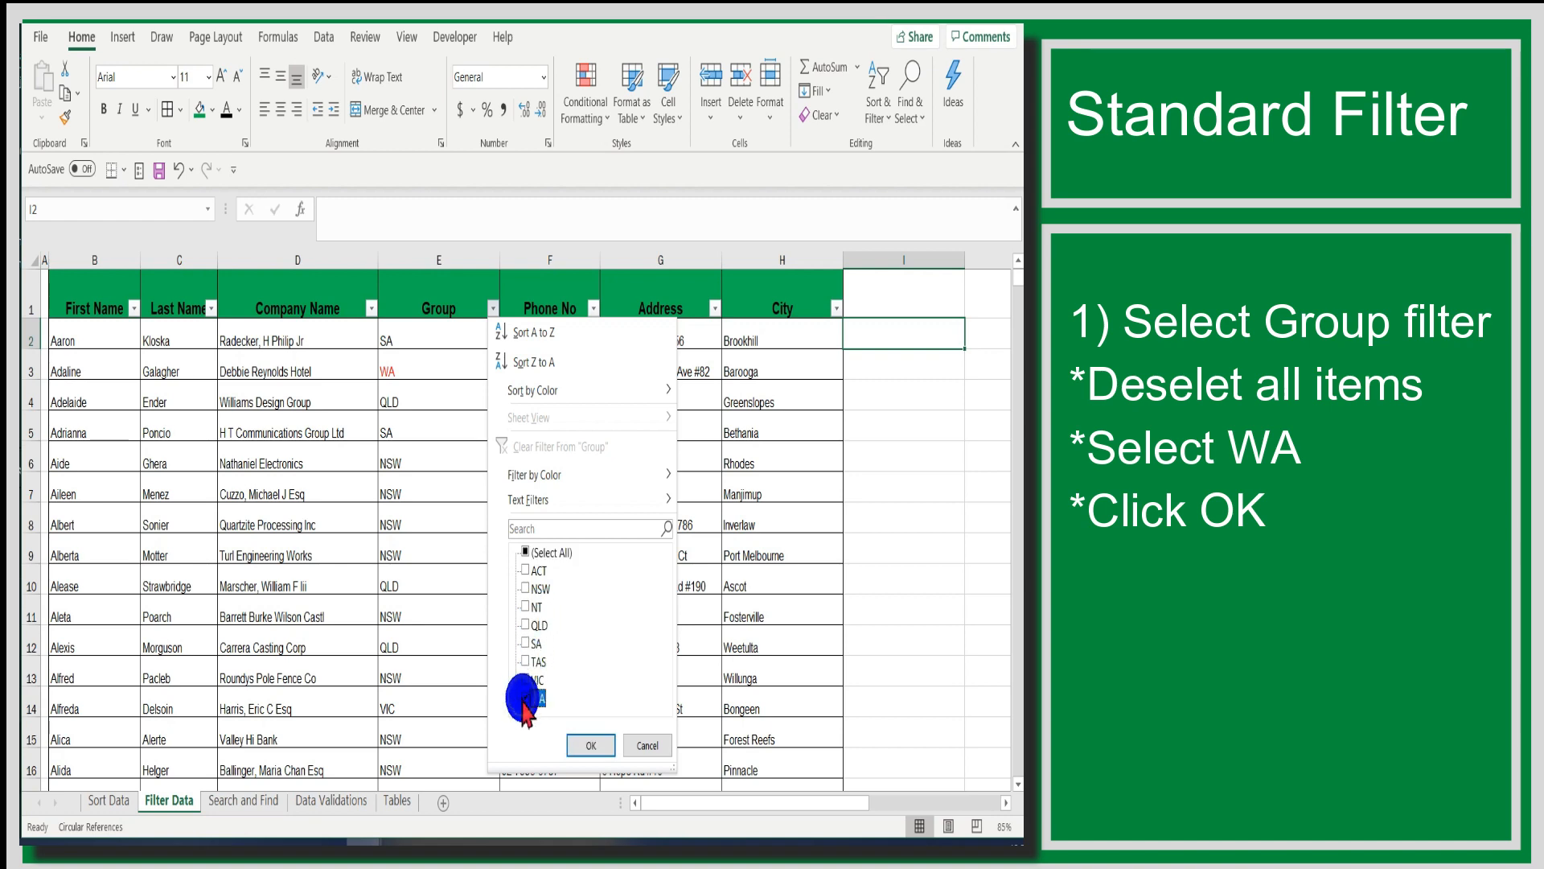
left_click(579, 746)
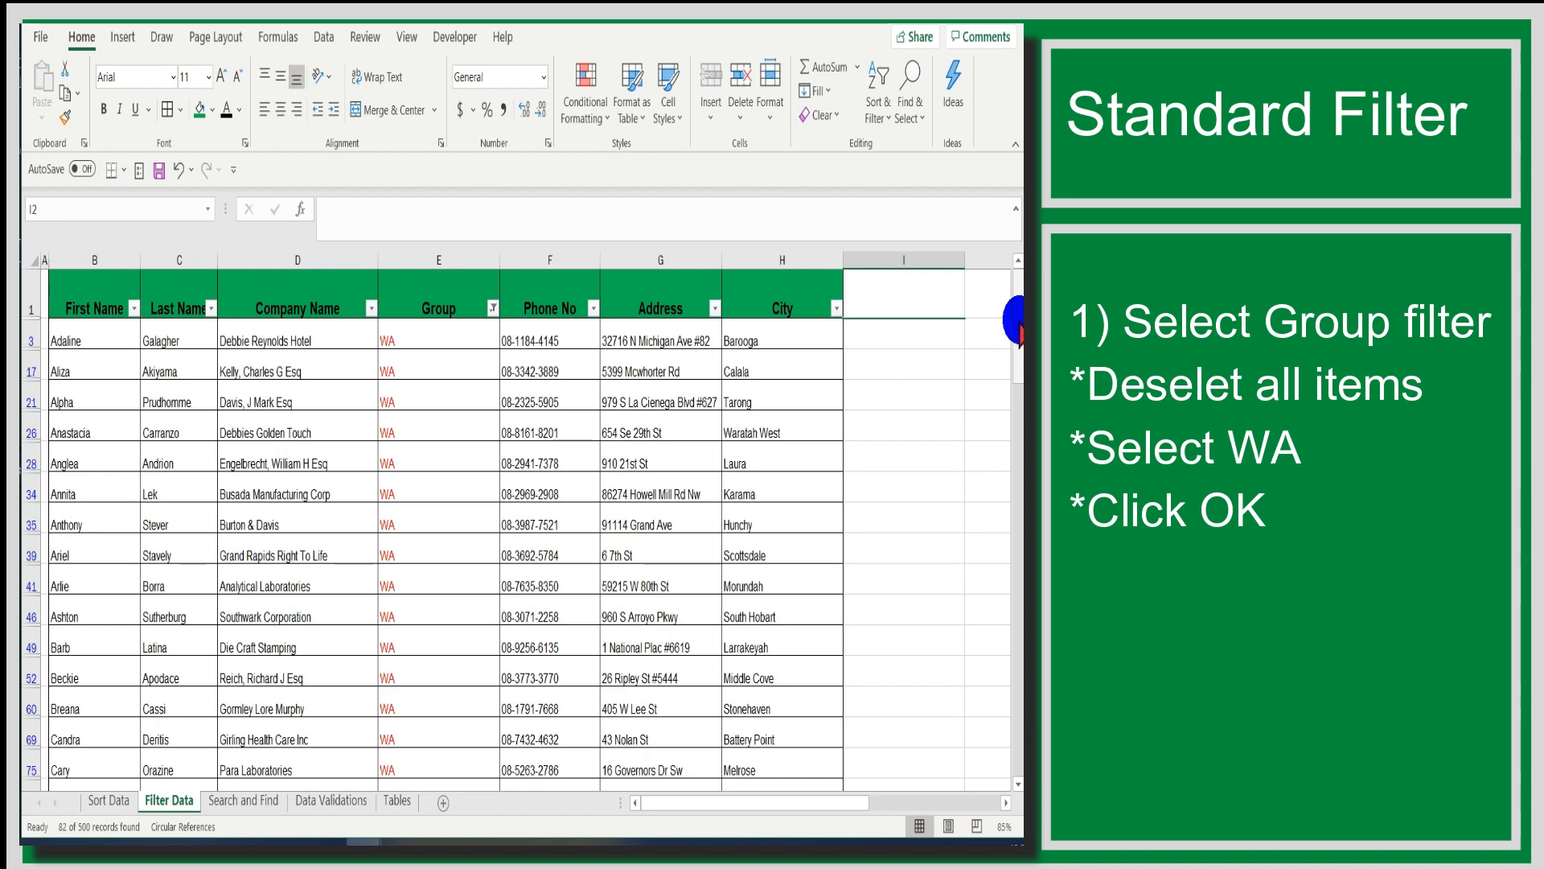
left_click_drag(1015, 317, 996, 259)
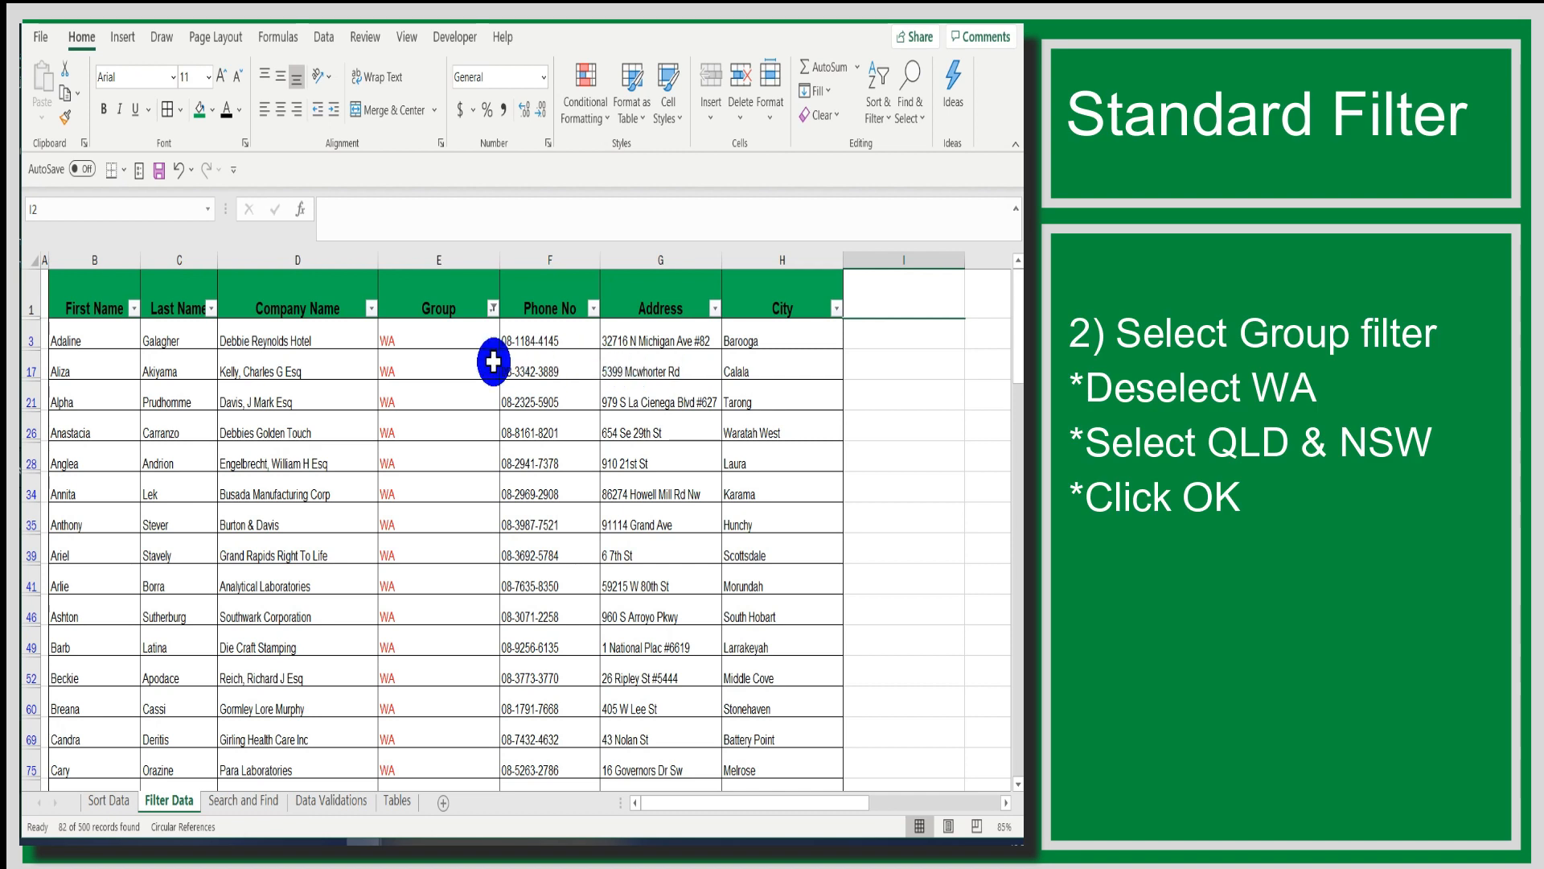
- Change the Group filter from WA to NSW and QLD, and check the listed entries by selecting E301:E324
left_click(492, 309)
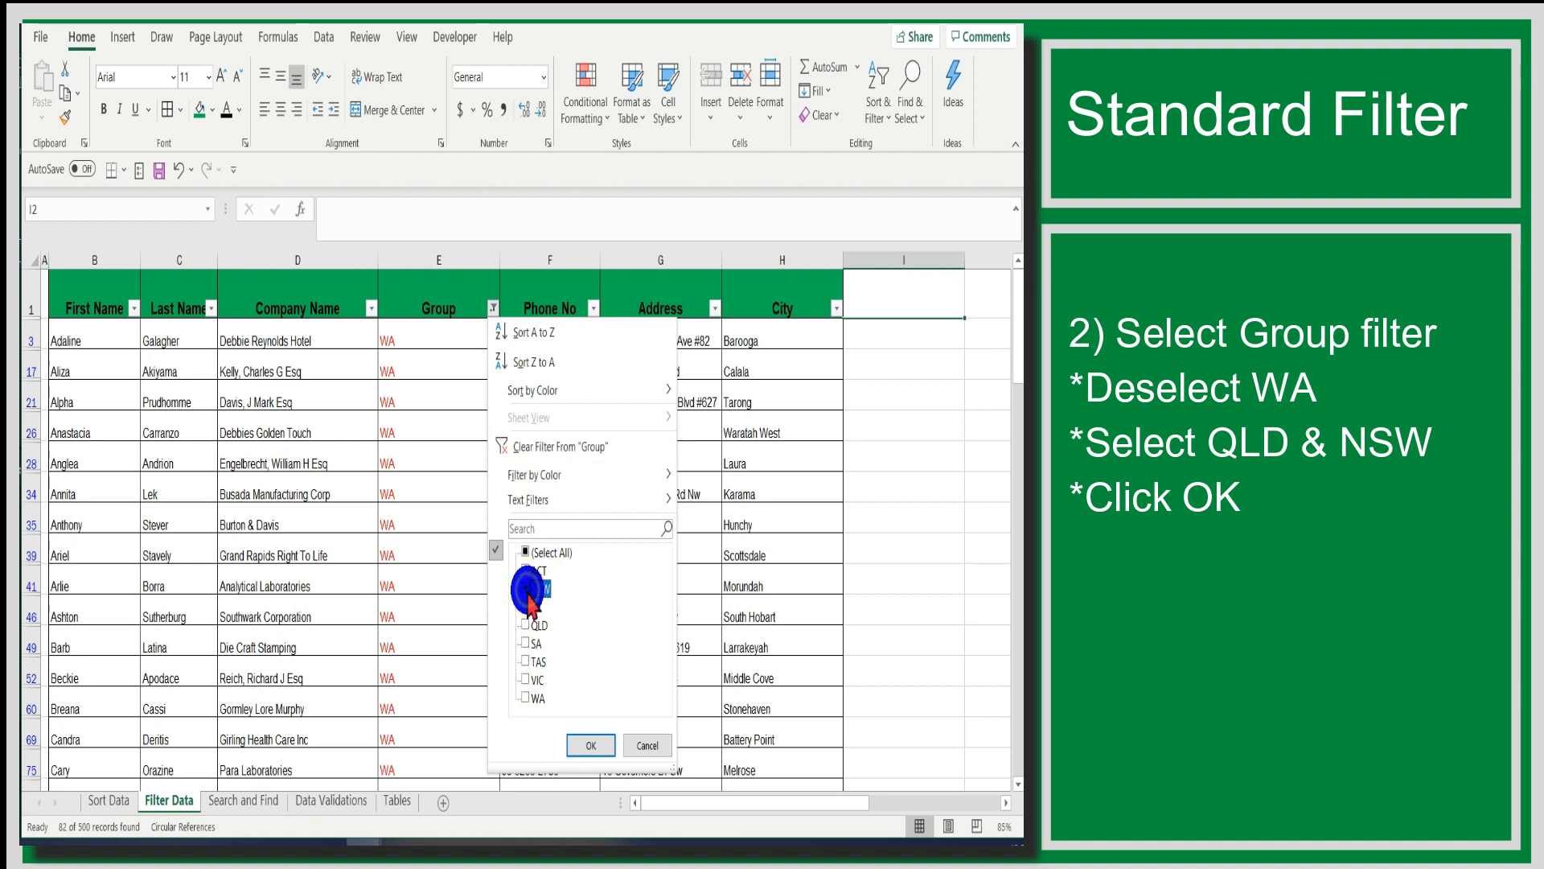
left_click(537, 627)
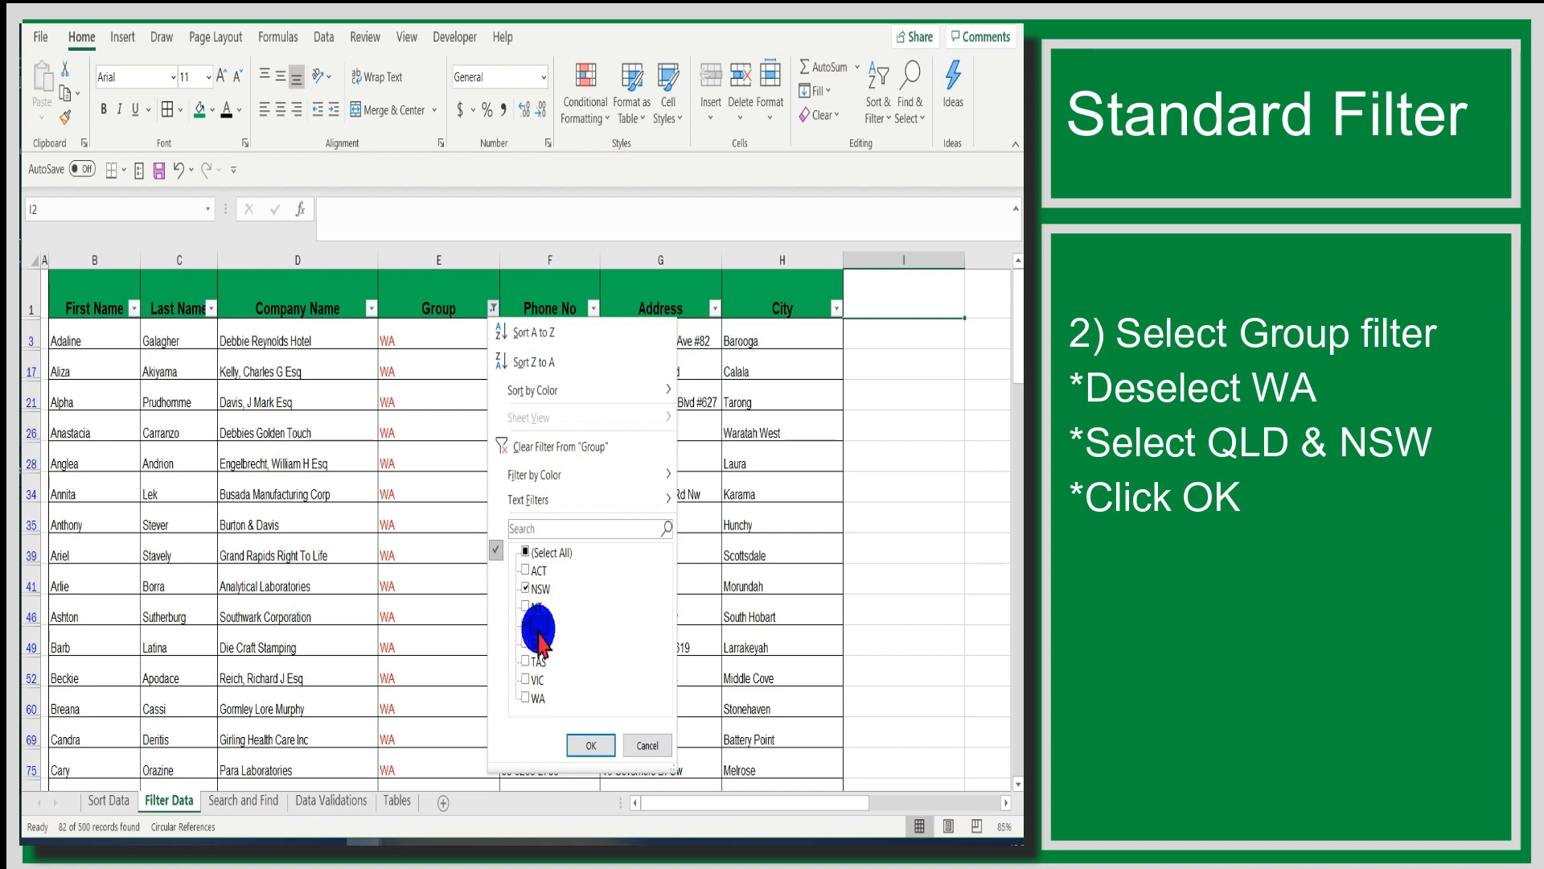
left_click(589, 743)
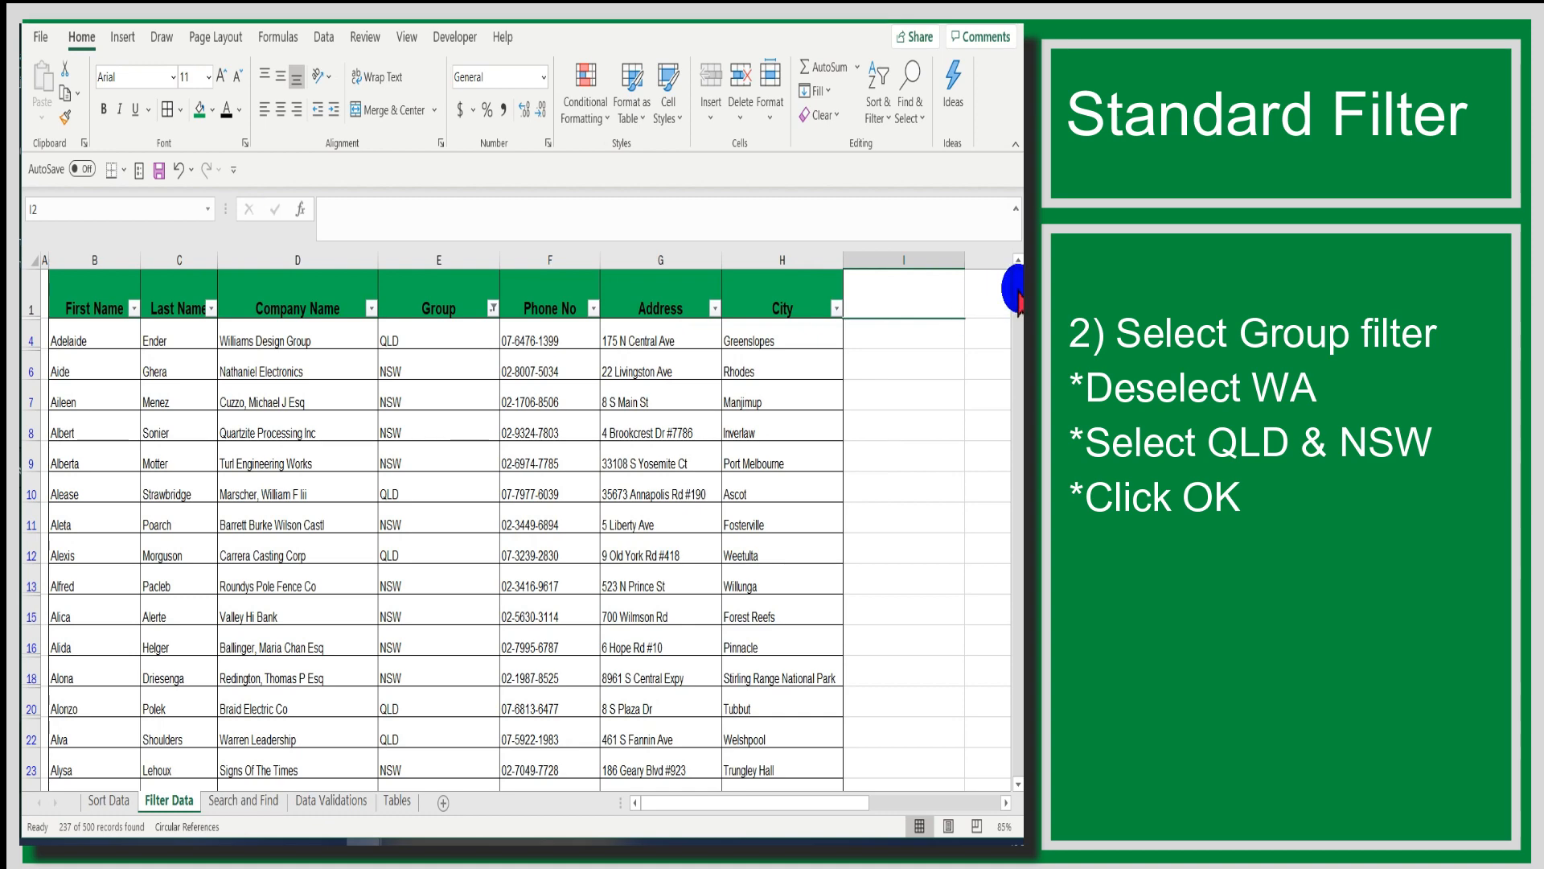
left_click_drag(1018, 302, 1018, 583)
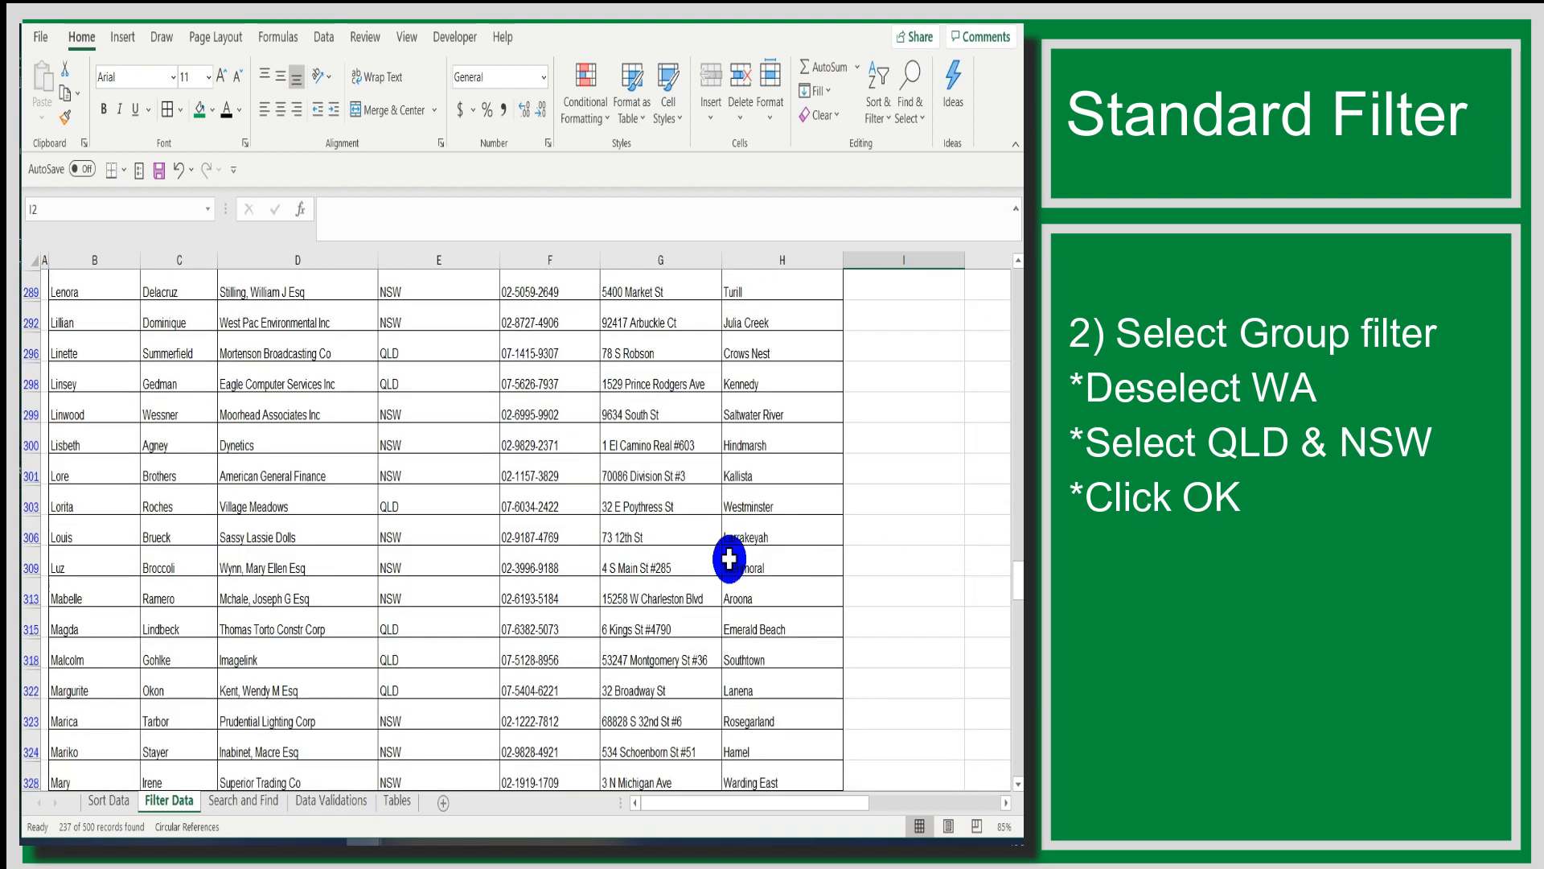
left_click(404, 492)
left_click_drag(401, 476, 455, 744)
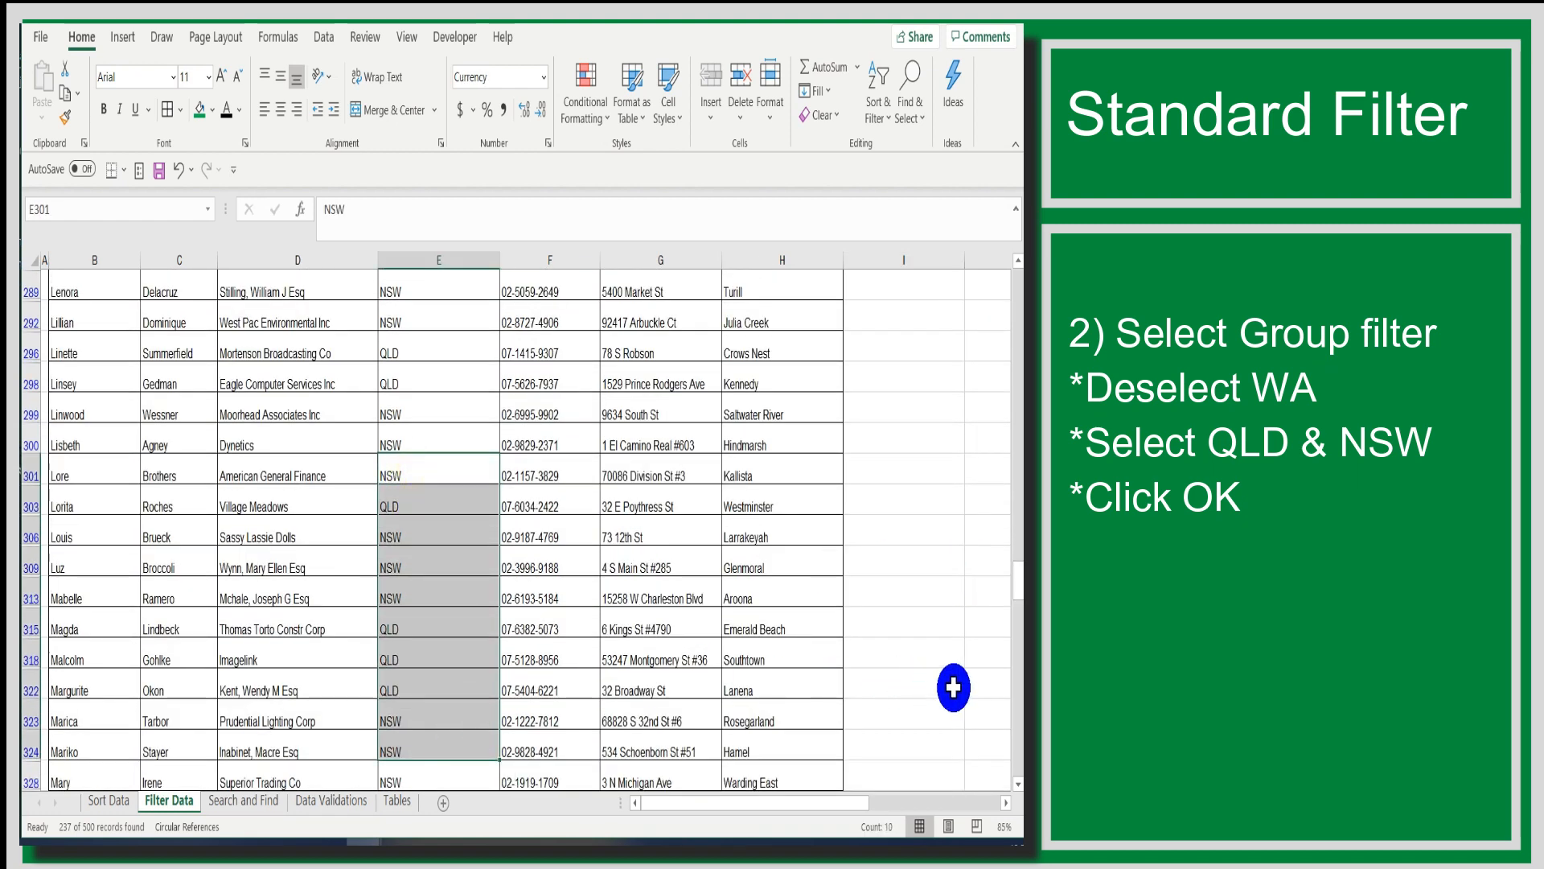
left_click_drag(1017, 595, 1007, 272)
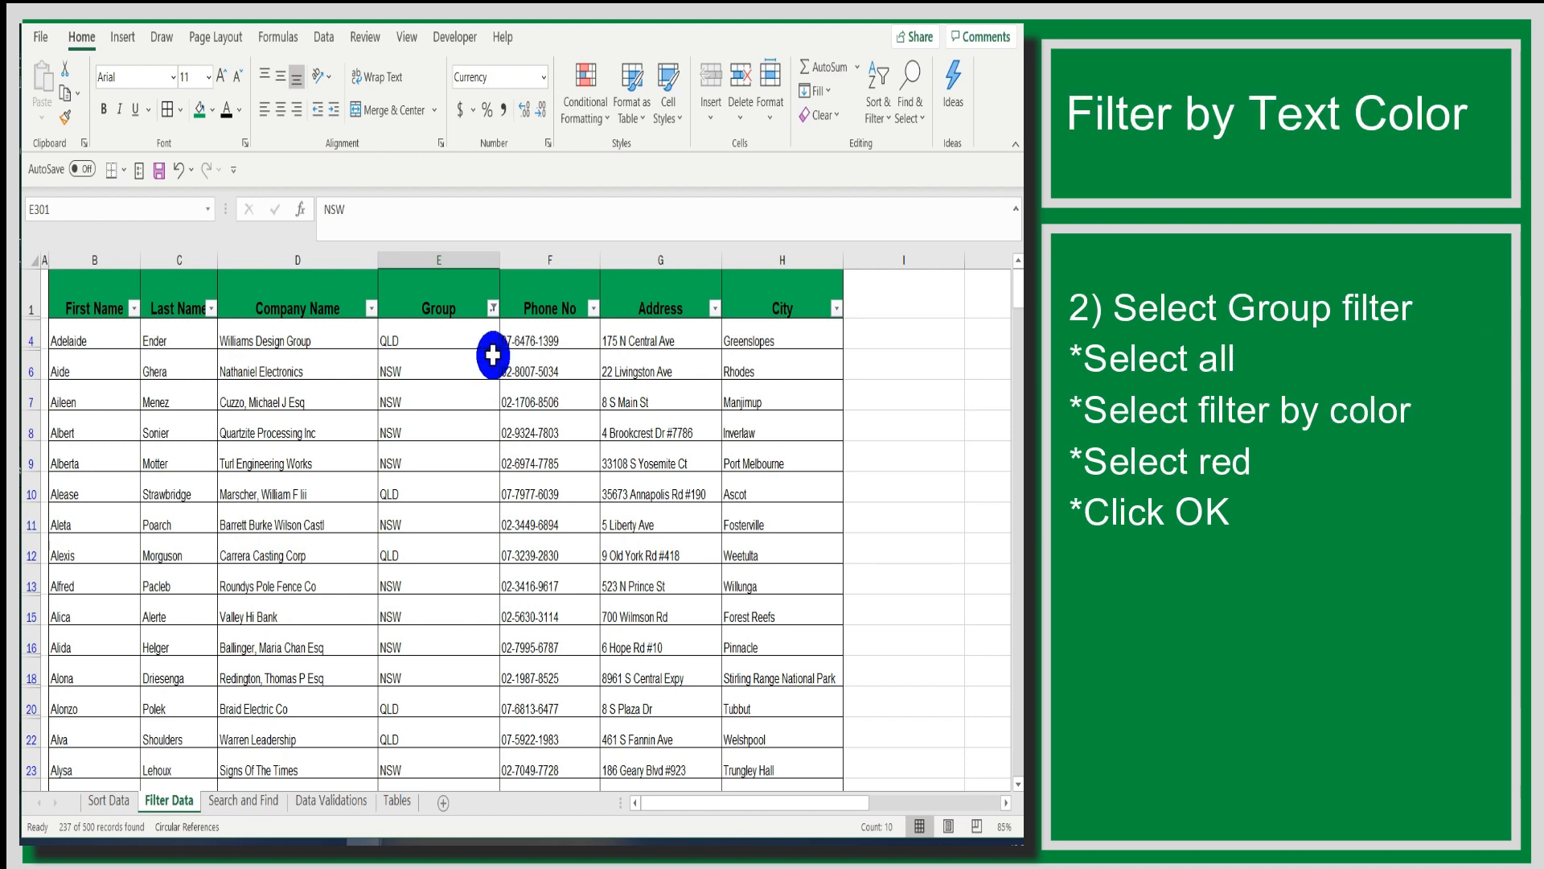
- Select all groups in the Group filter, filter by the red font color, and check the entries around E235:E250
left_click(493, 310)
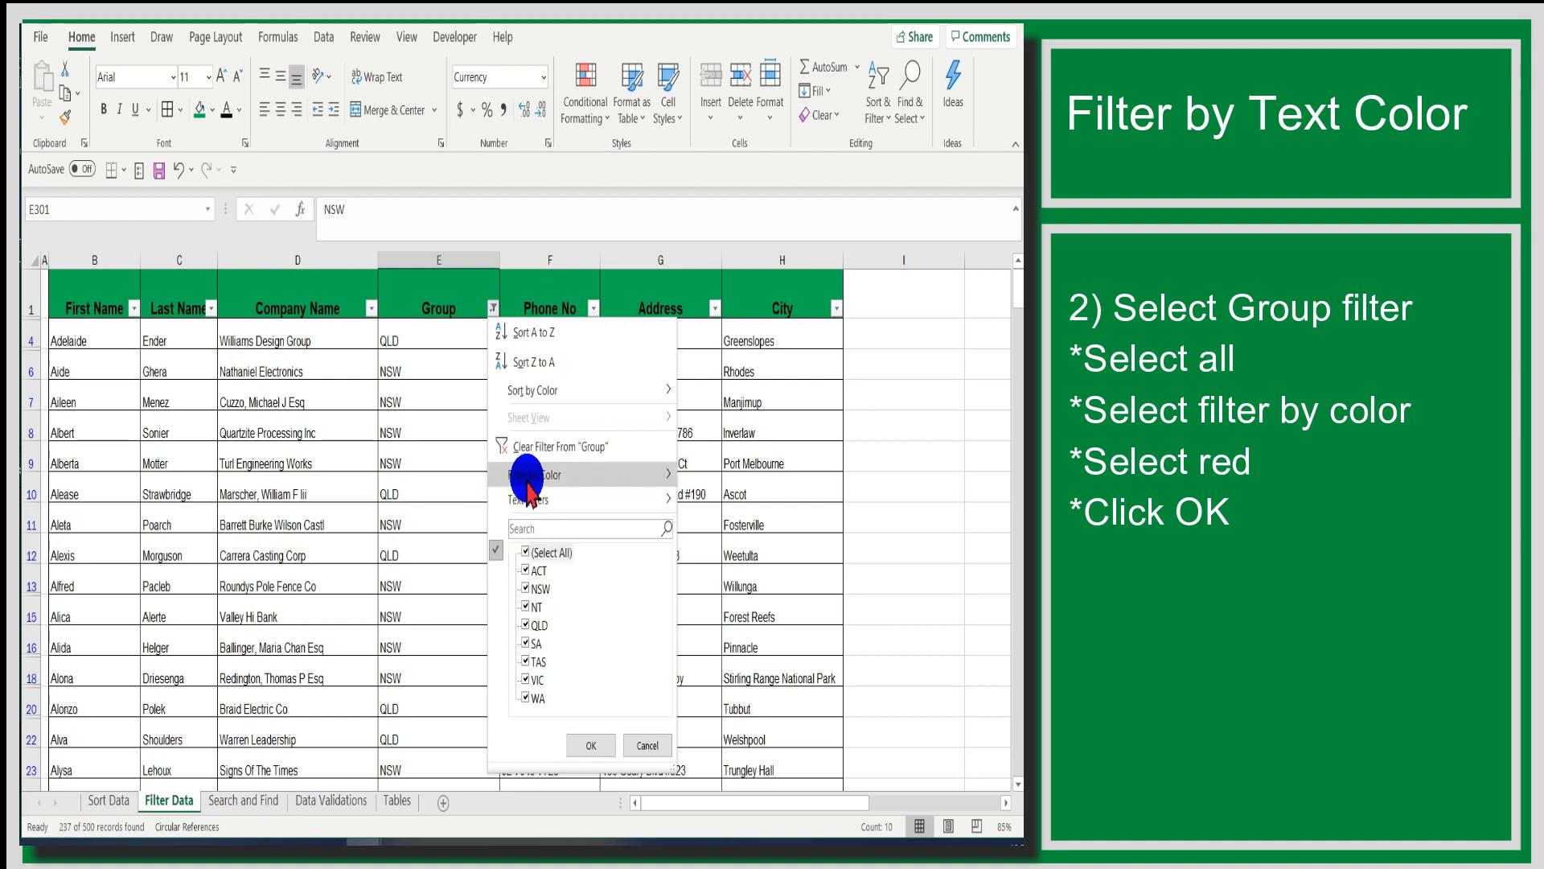
mouse_move(555, 483)
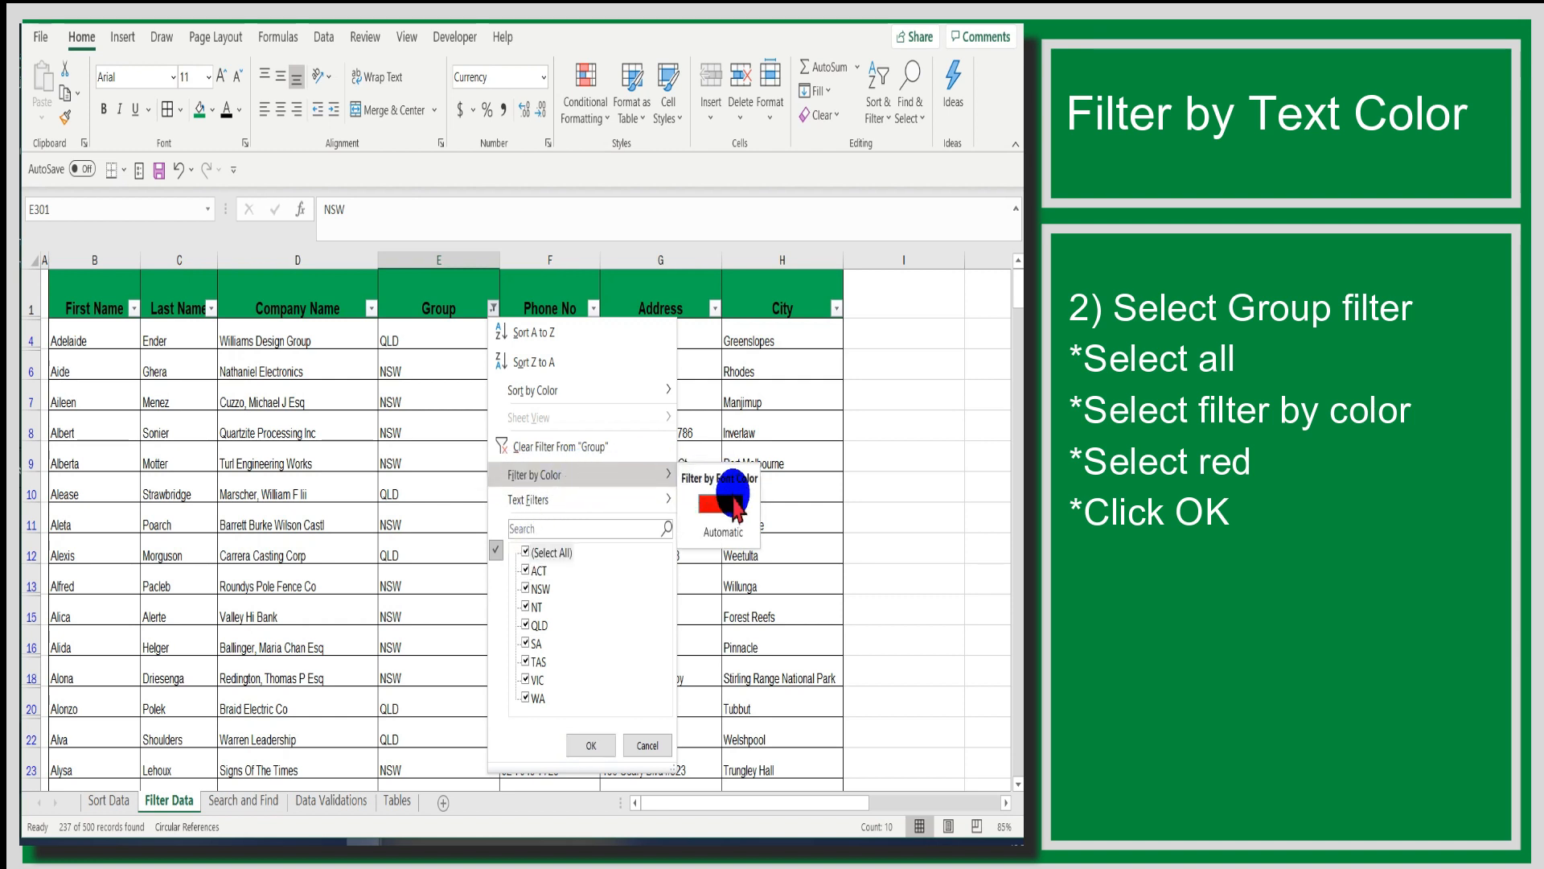
left_click(731, 500)
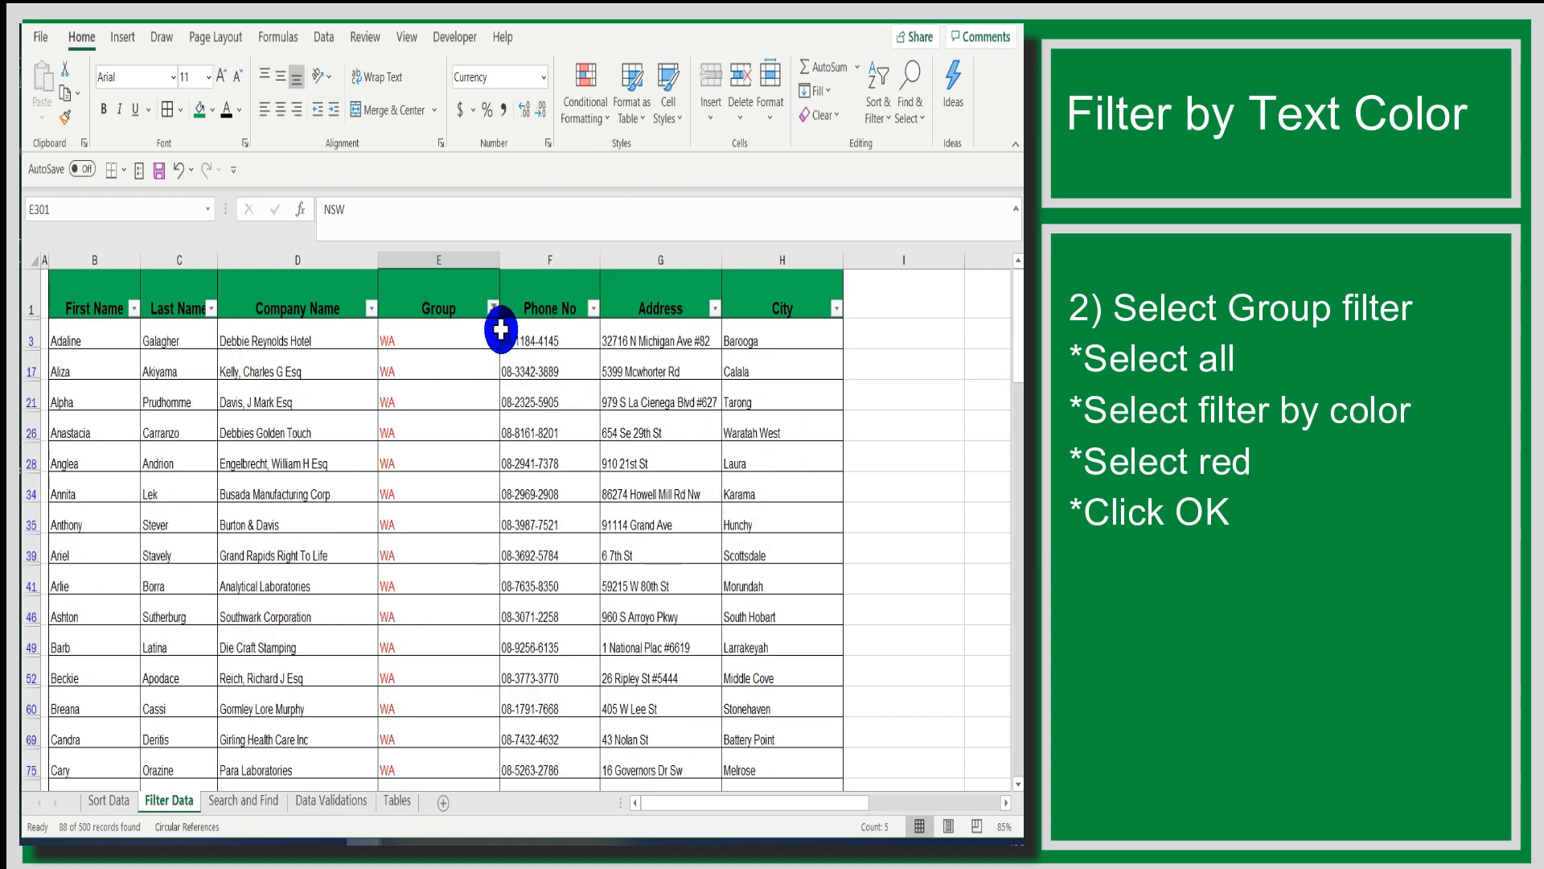
left_click_drag(1010, 321, 994, 533)
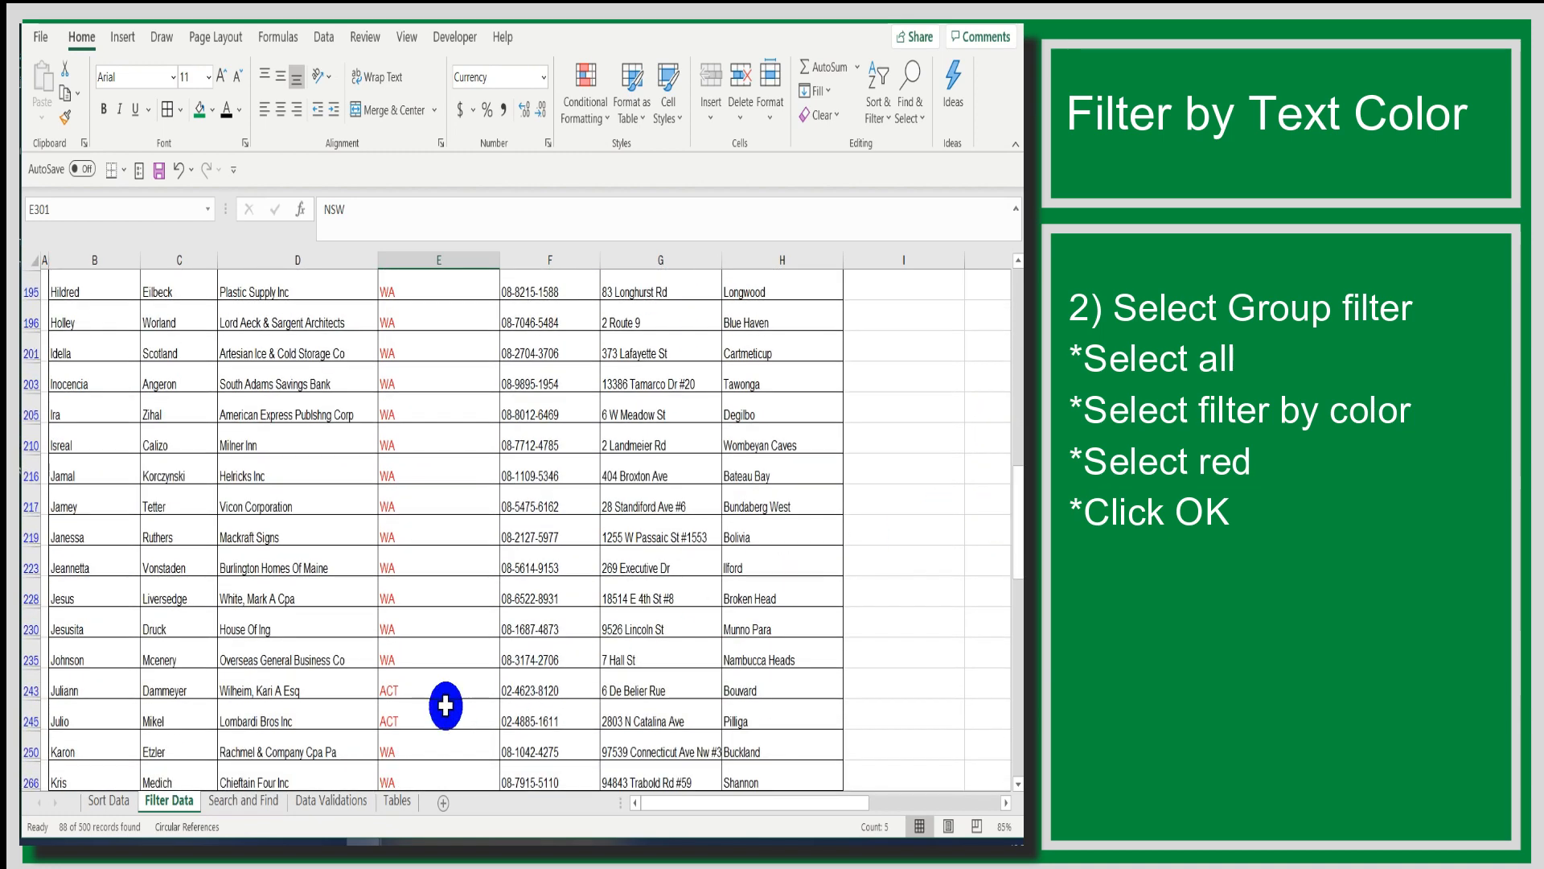
left_click(415, 656)
left_click_drag(419, 684, 421, 751)
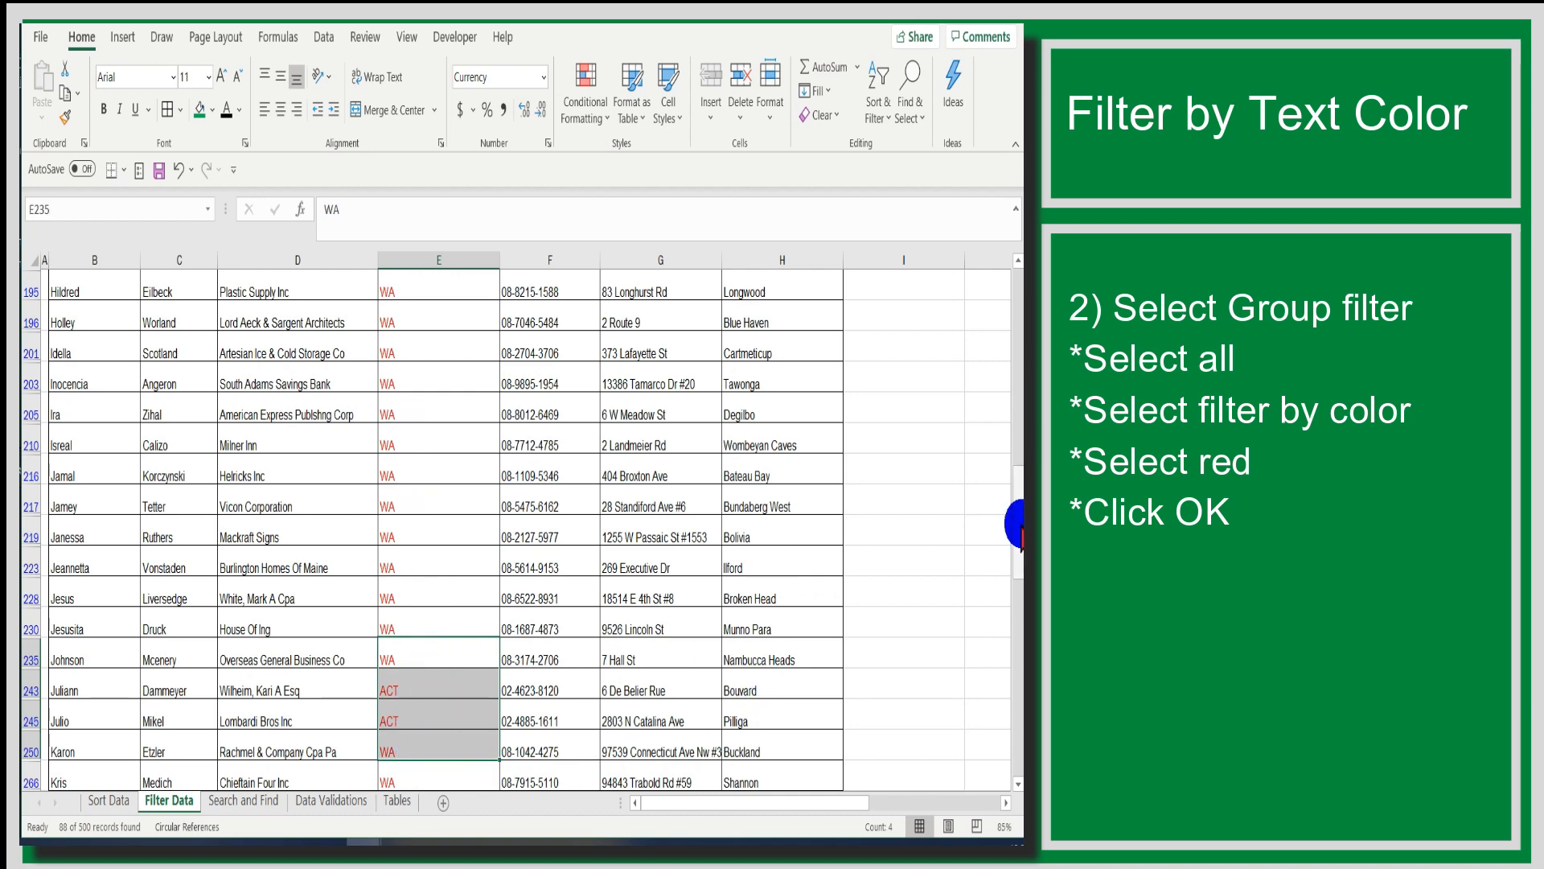
left_click_drag(1019, 524, 1005, 299)
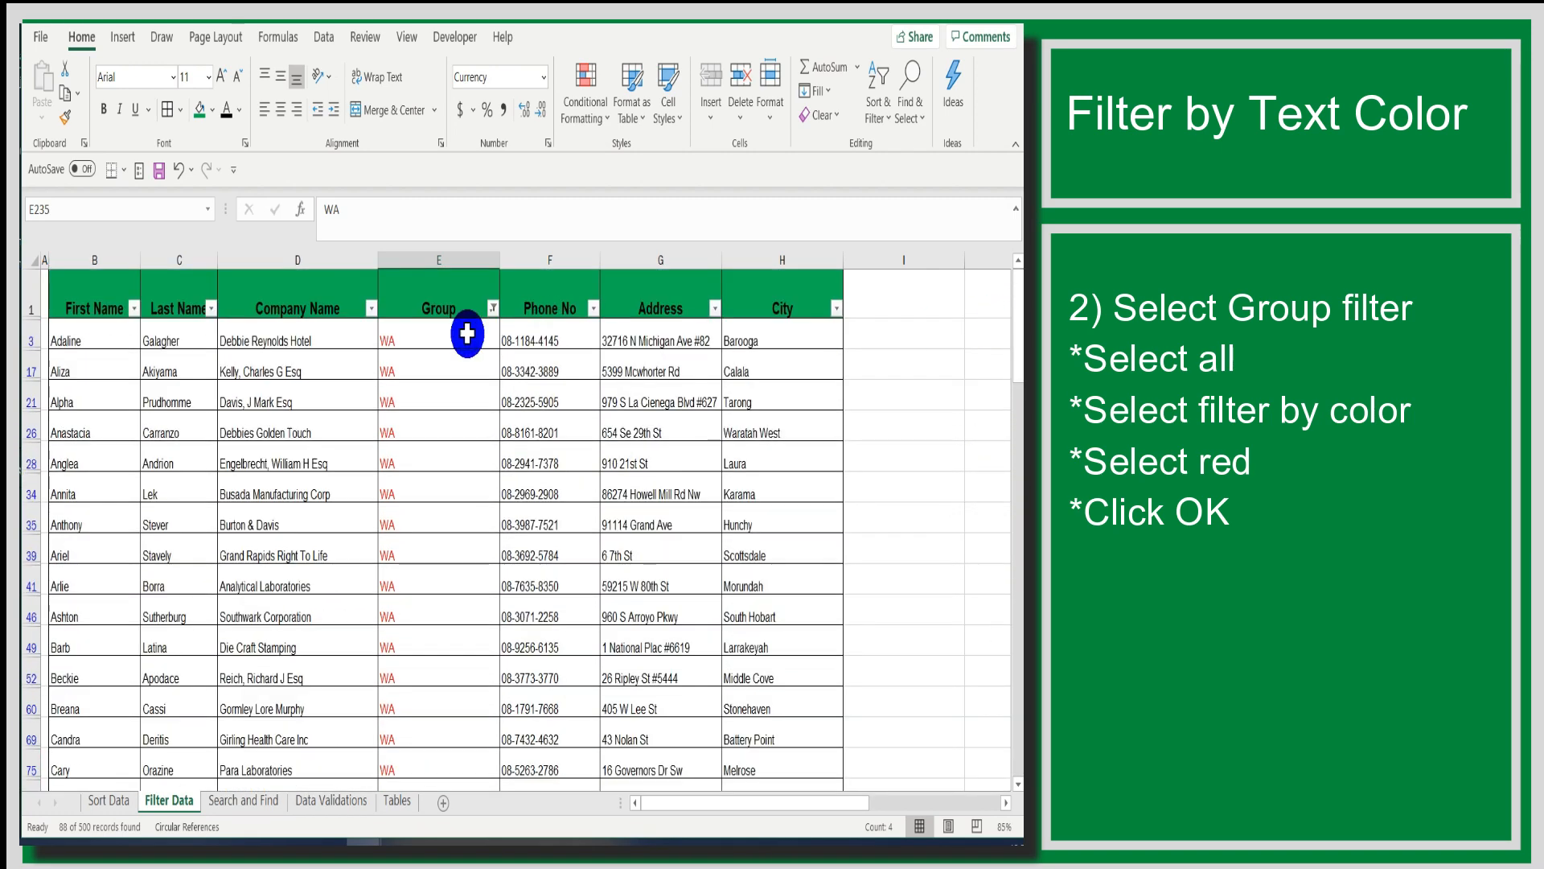
left_click(418, 359)
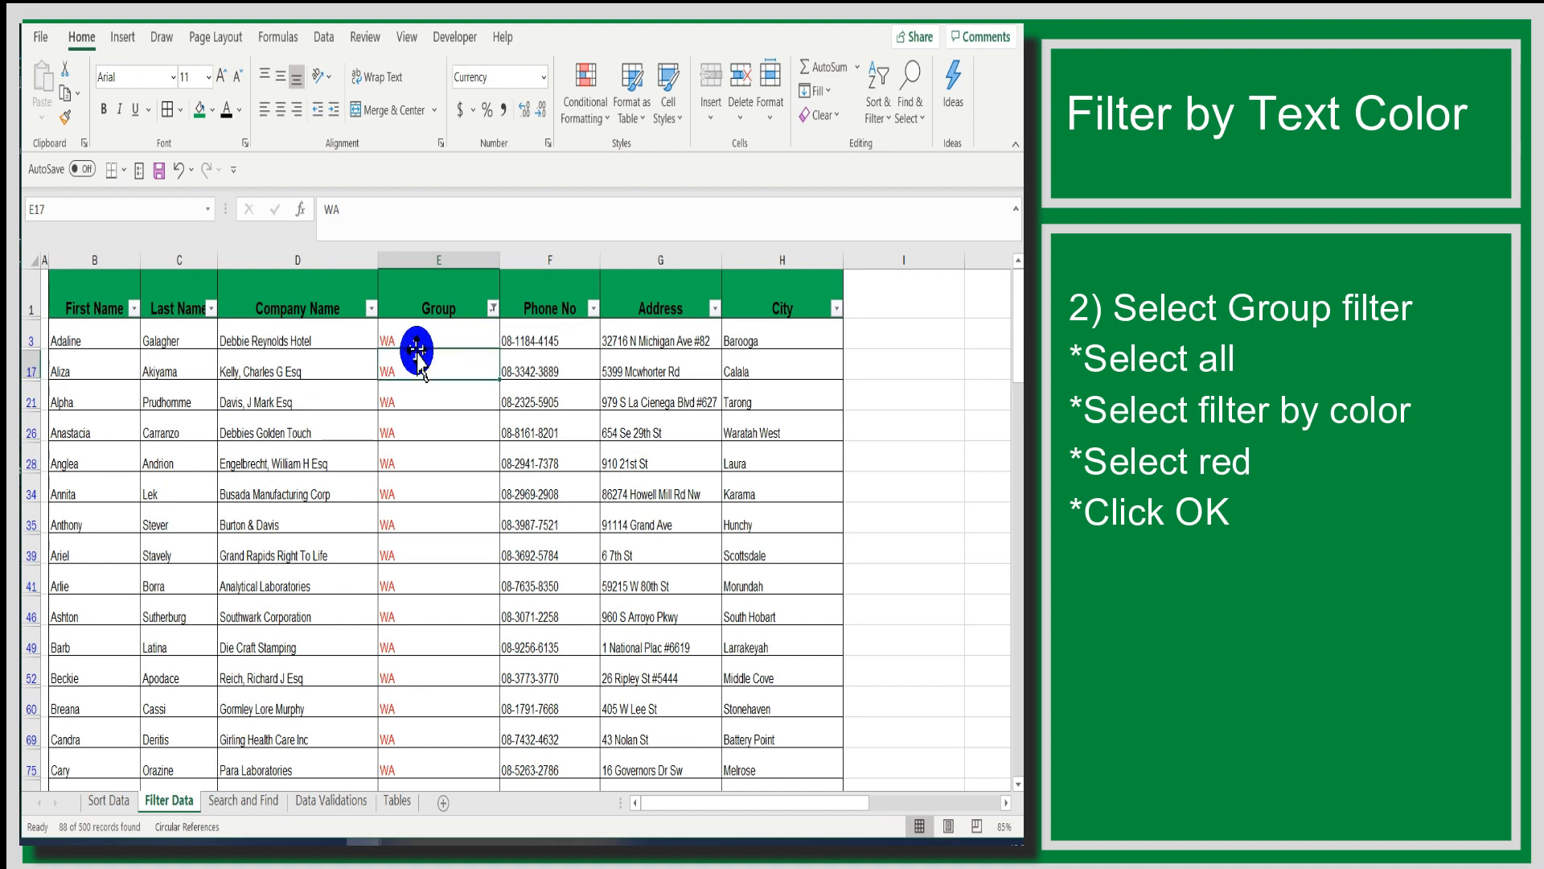
left_click(434, 339)
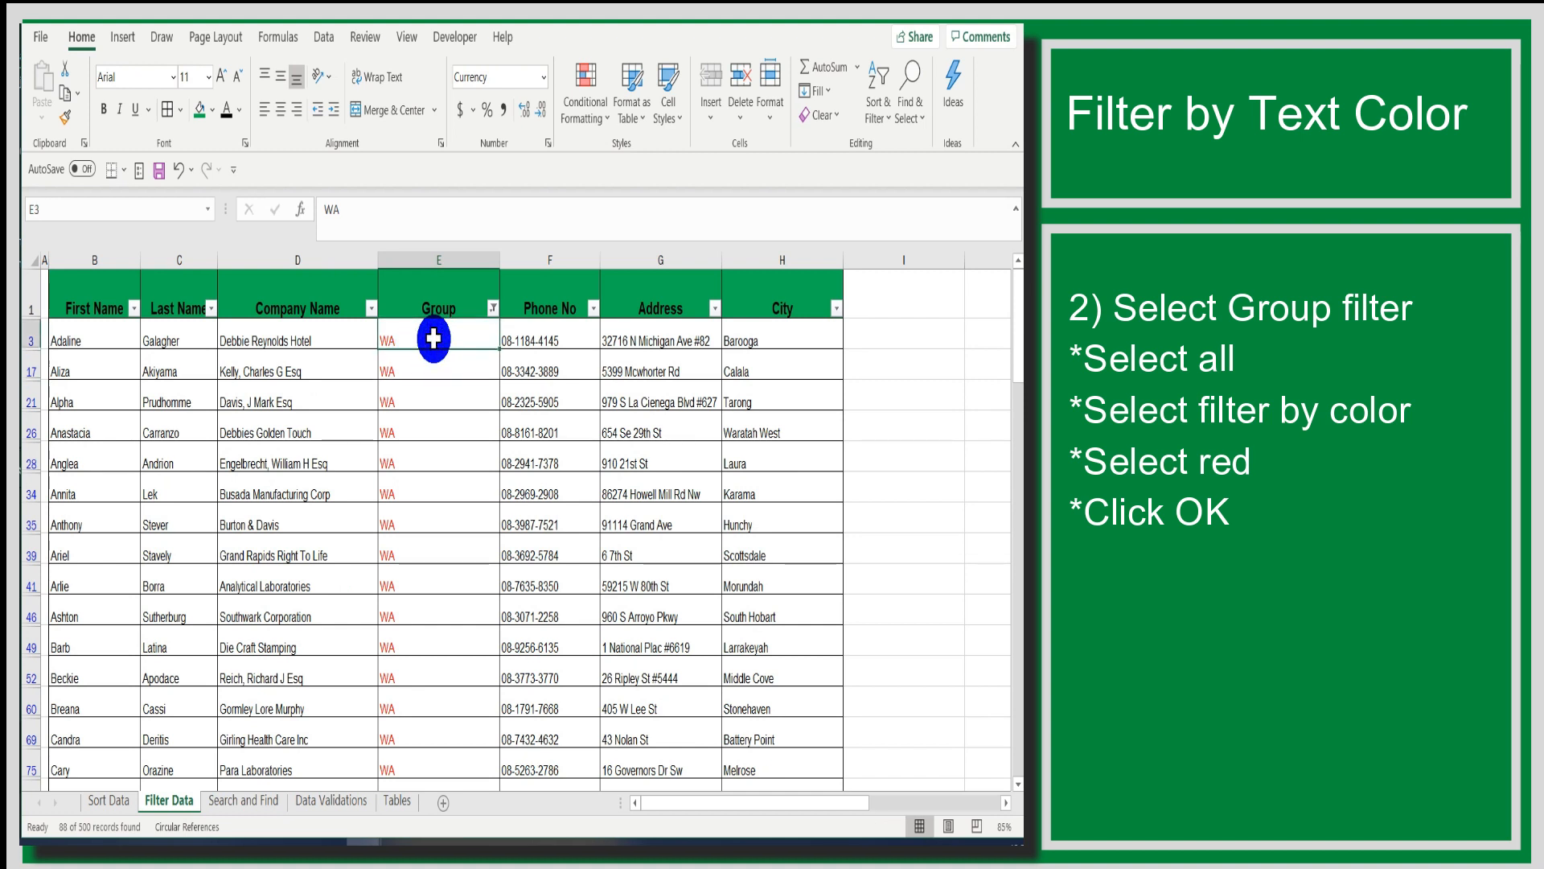
- Restore all records by selecting every item in the Group column's filter
left_click(493, 310)
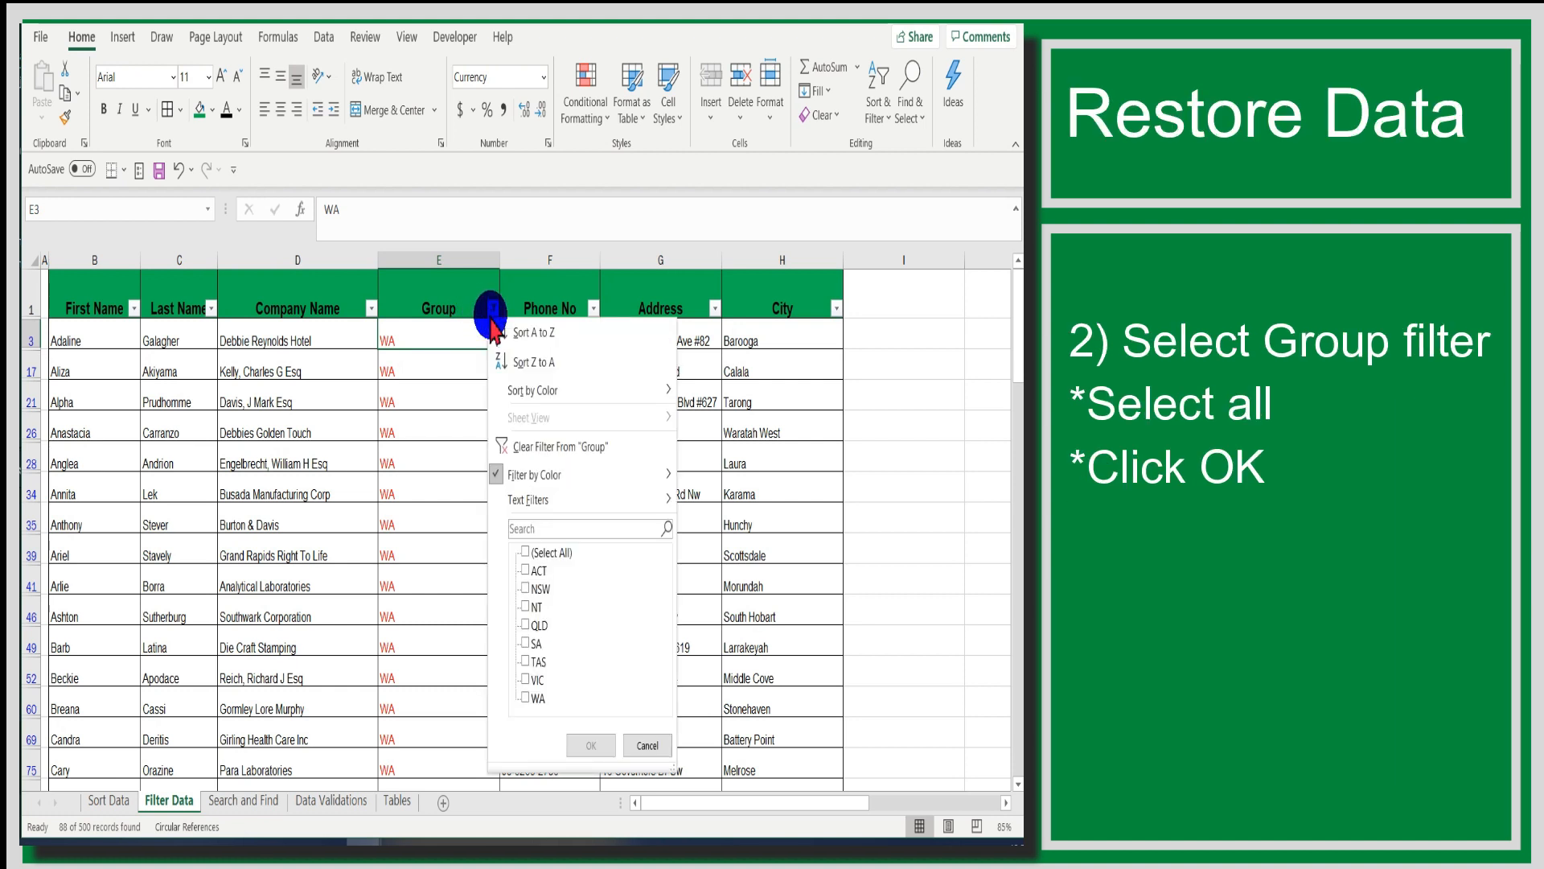
left_click(524, 555)
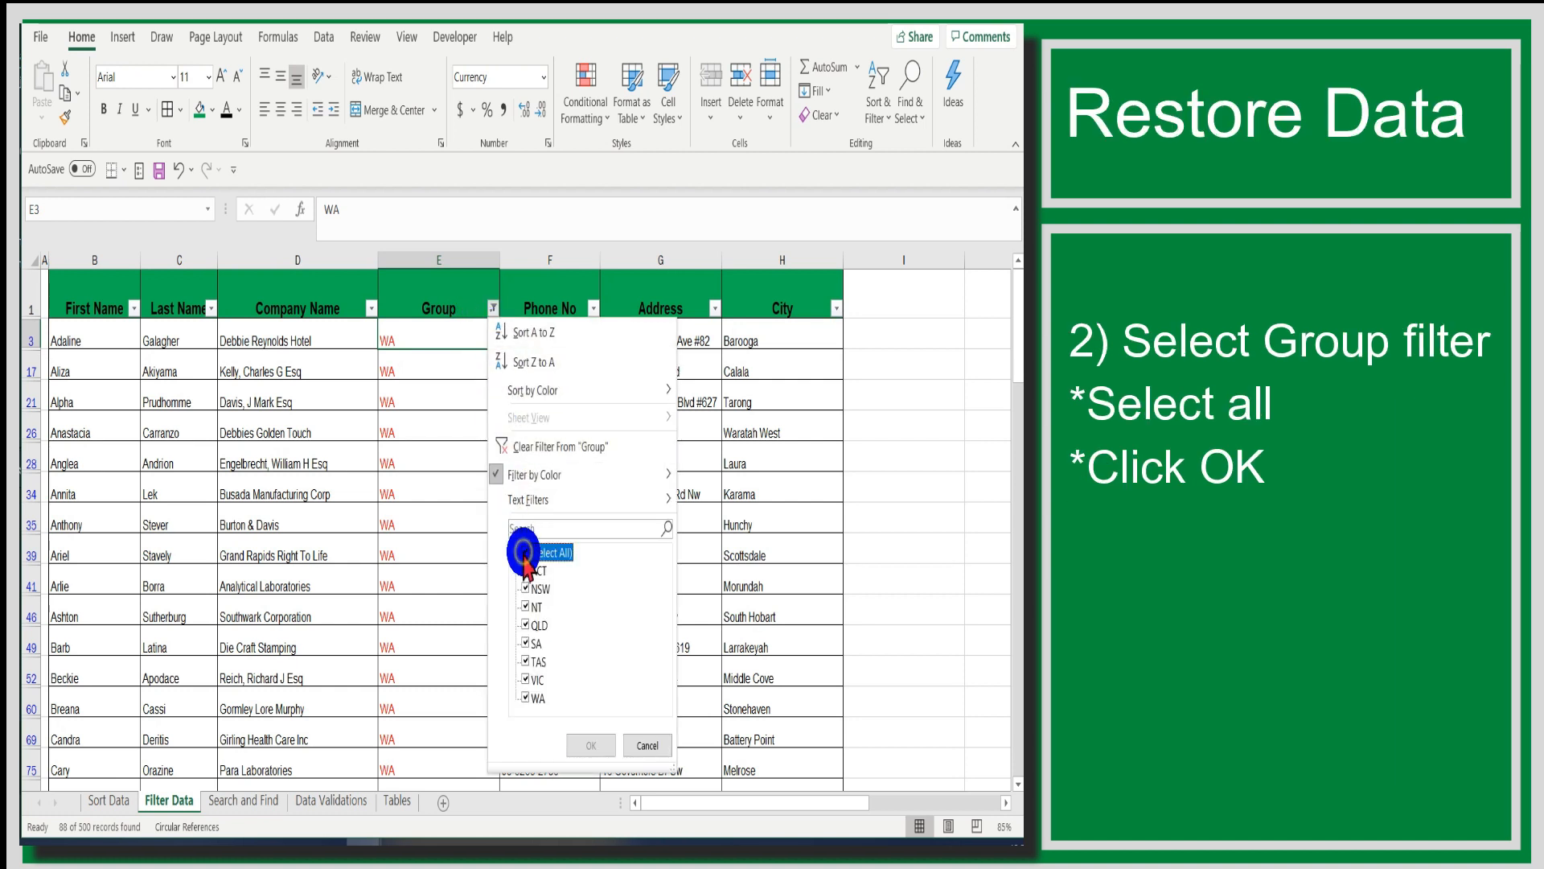
left_click(595, 746)
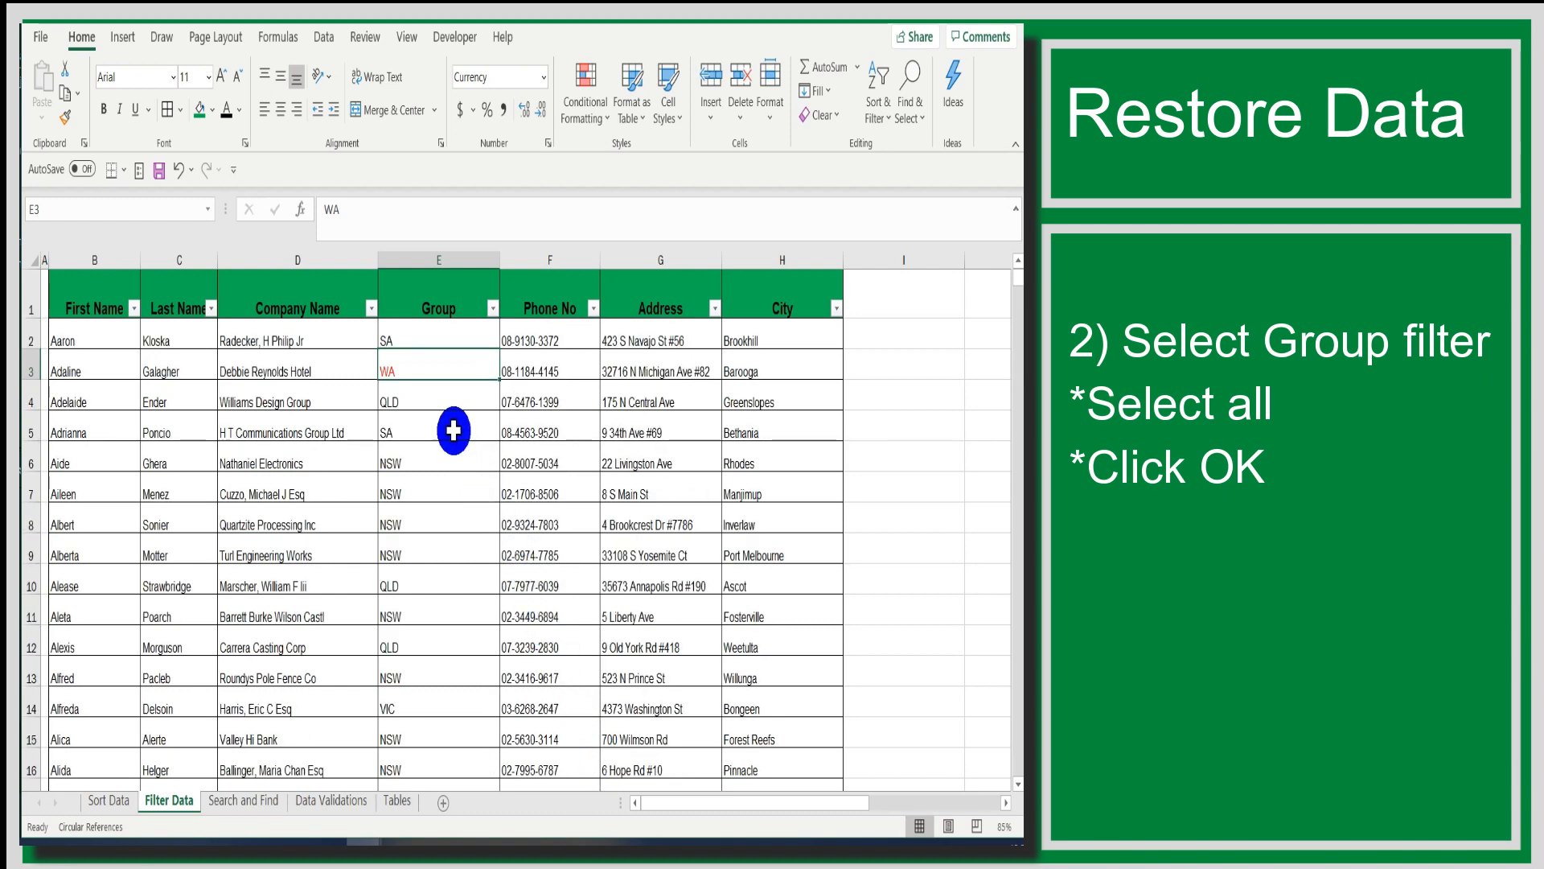
- Start a custom text filter on the Company Name column for names that begin with So
left_click(423, 338)
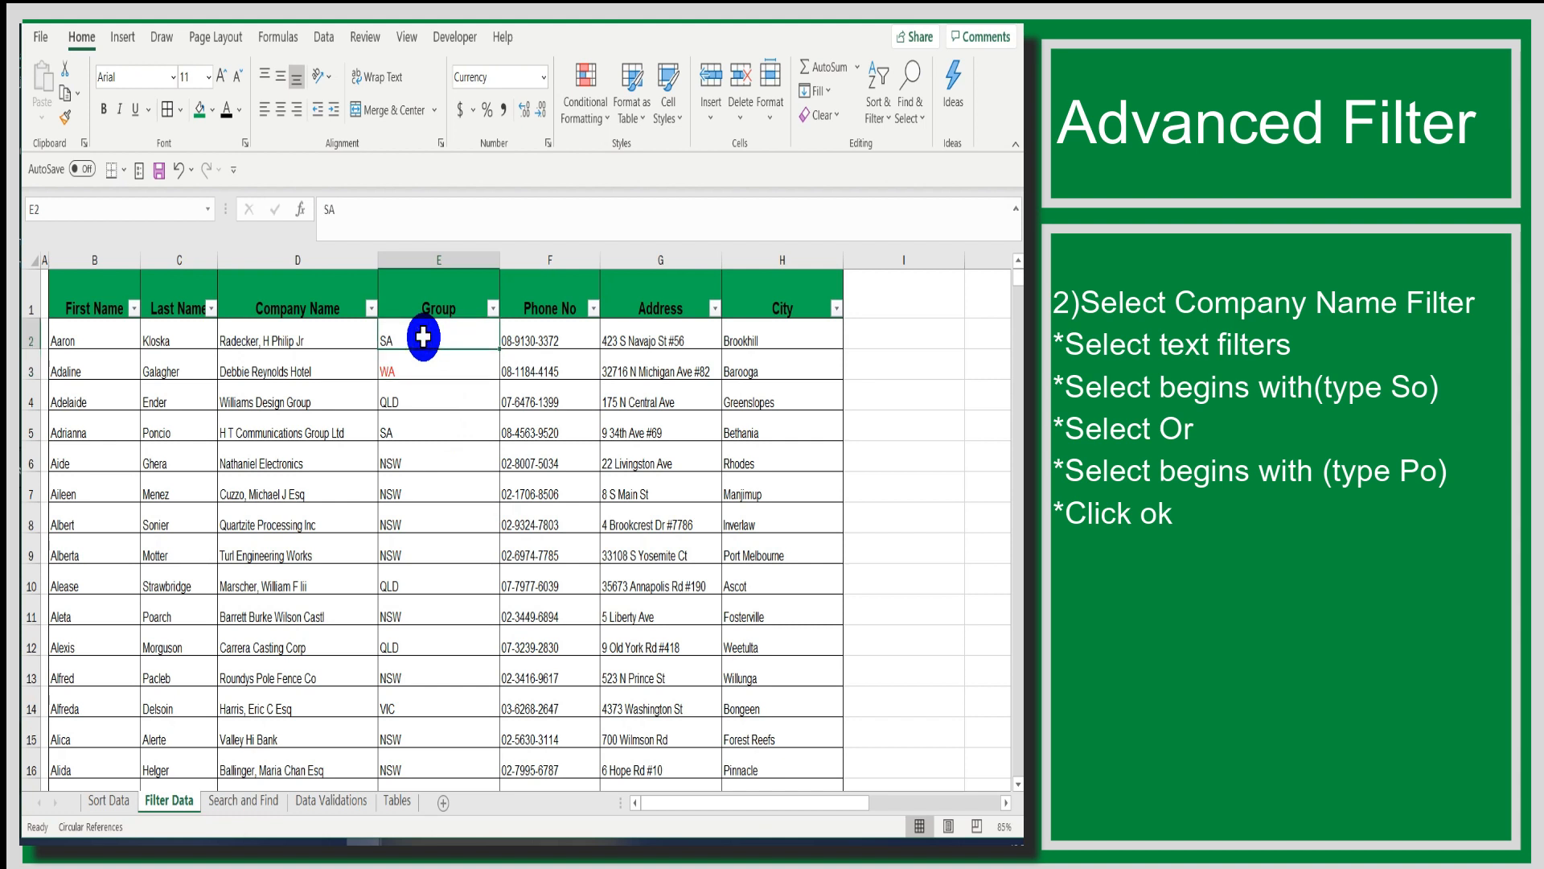
left_click(261, 301)
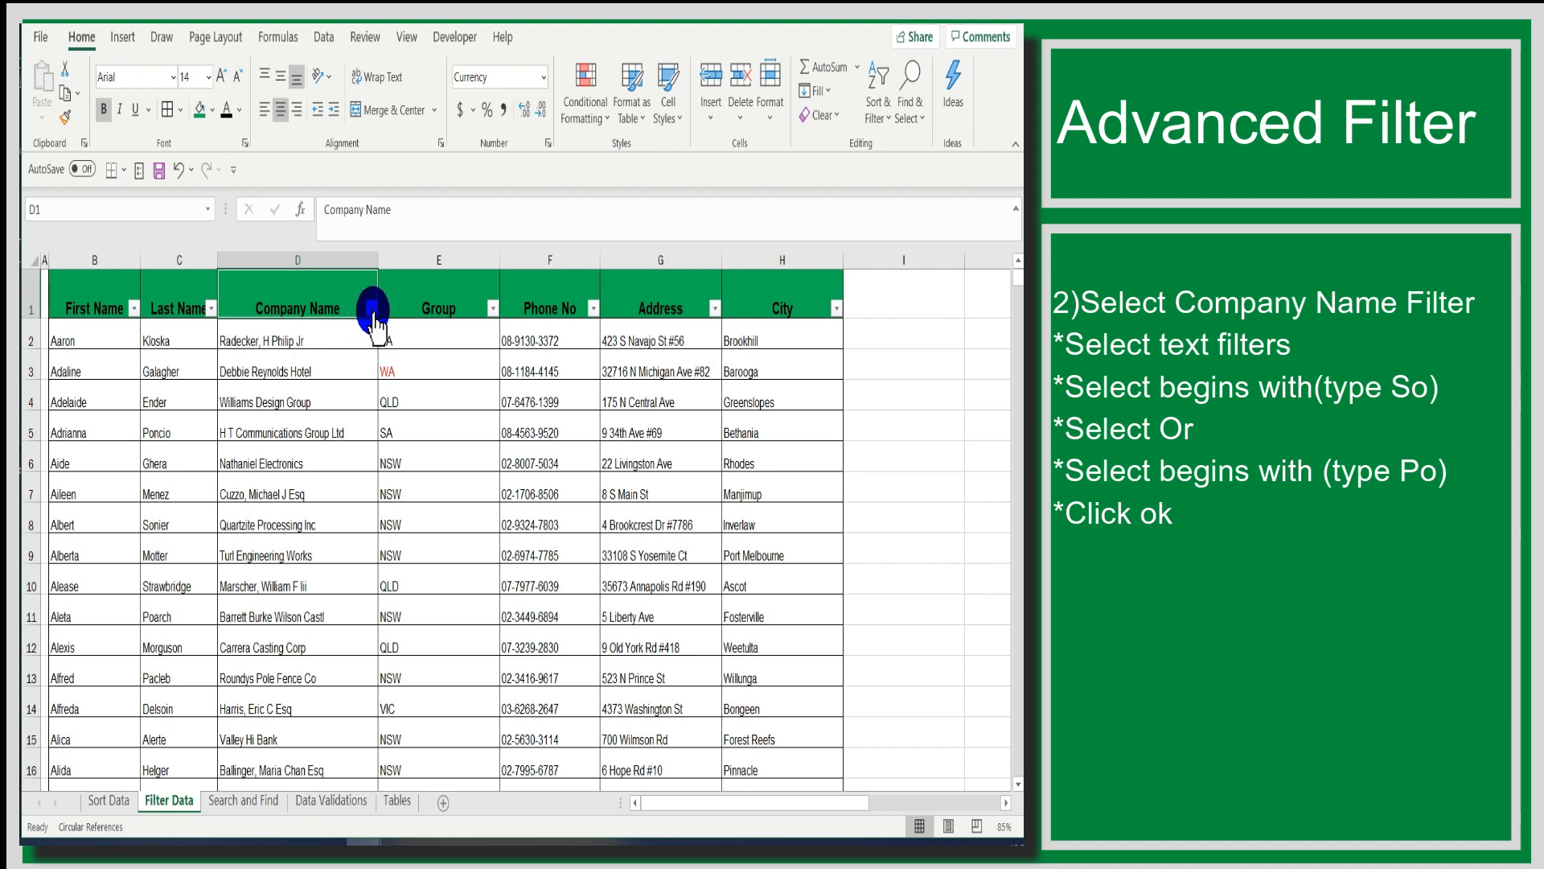
left_click(371, 309)
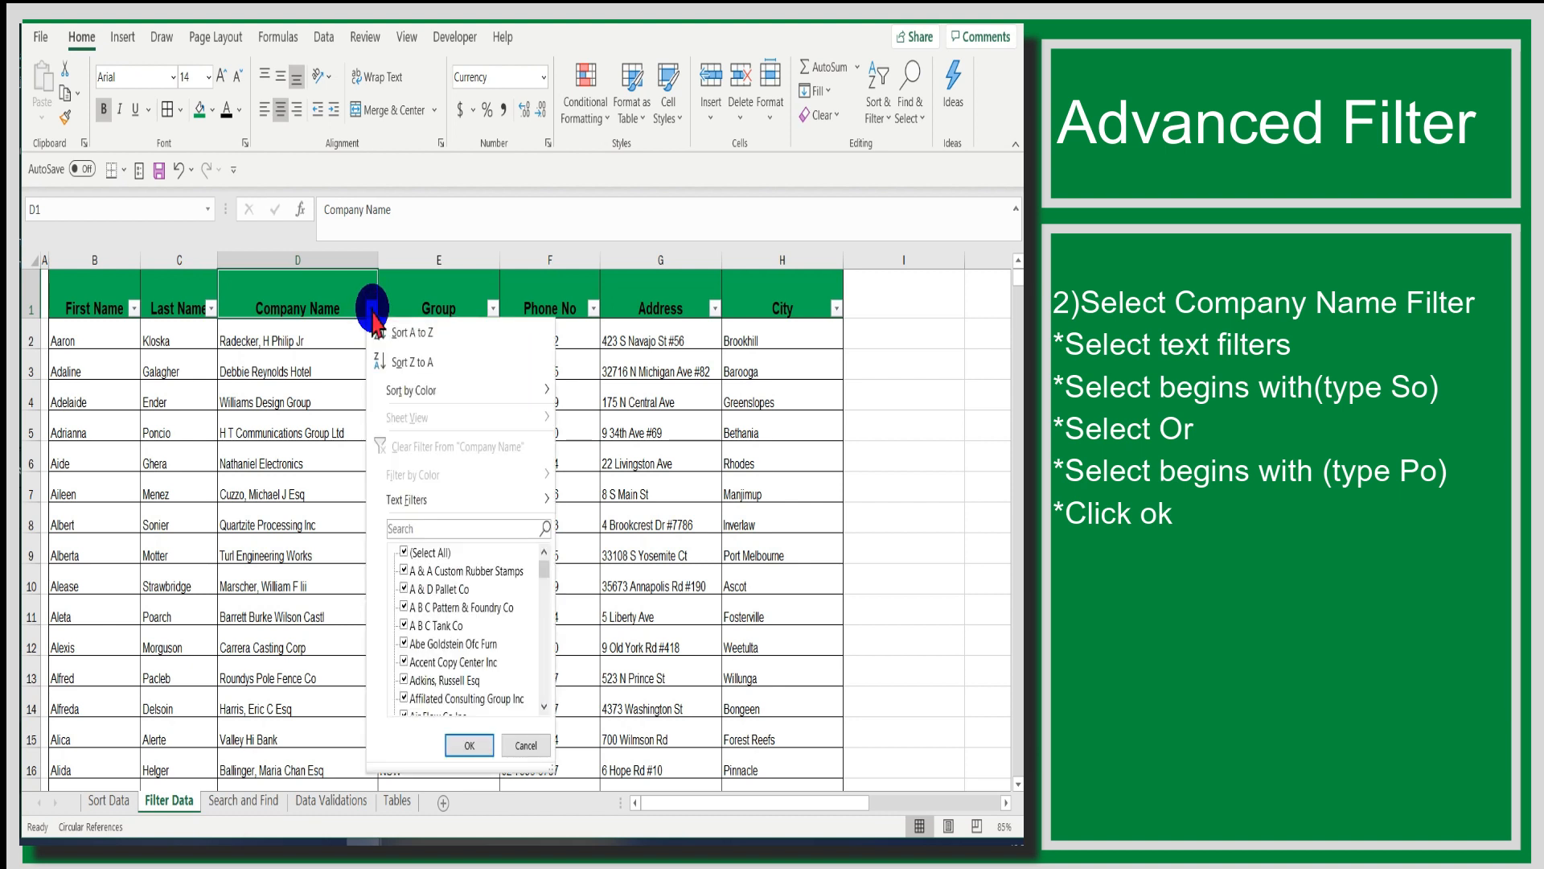
left_click(397, 500)
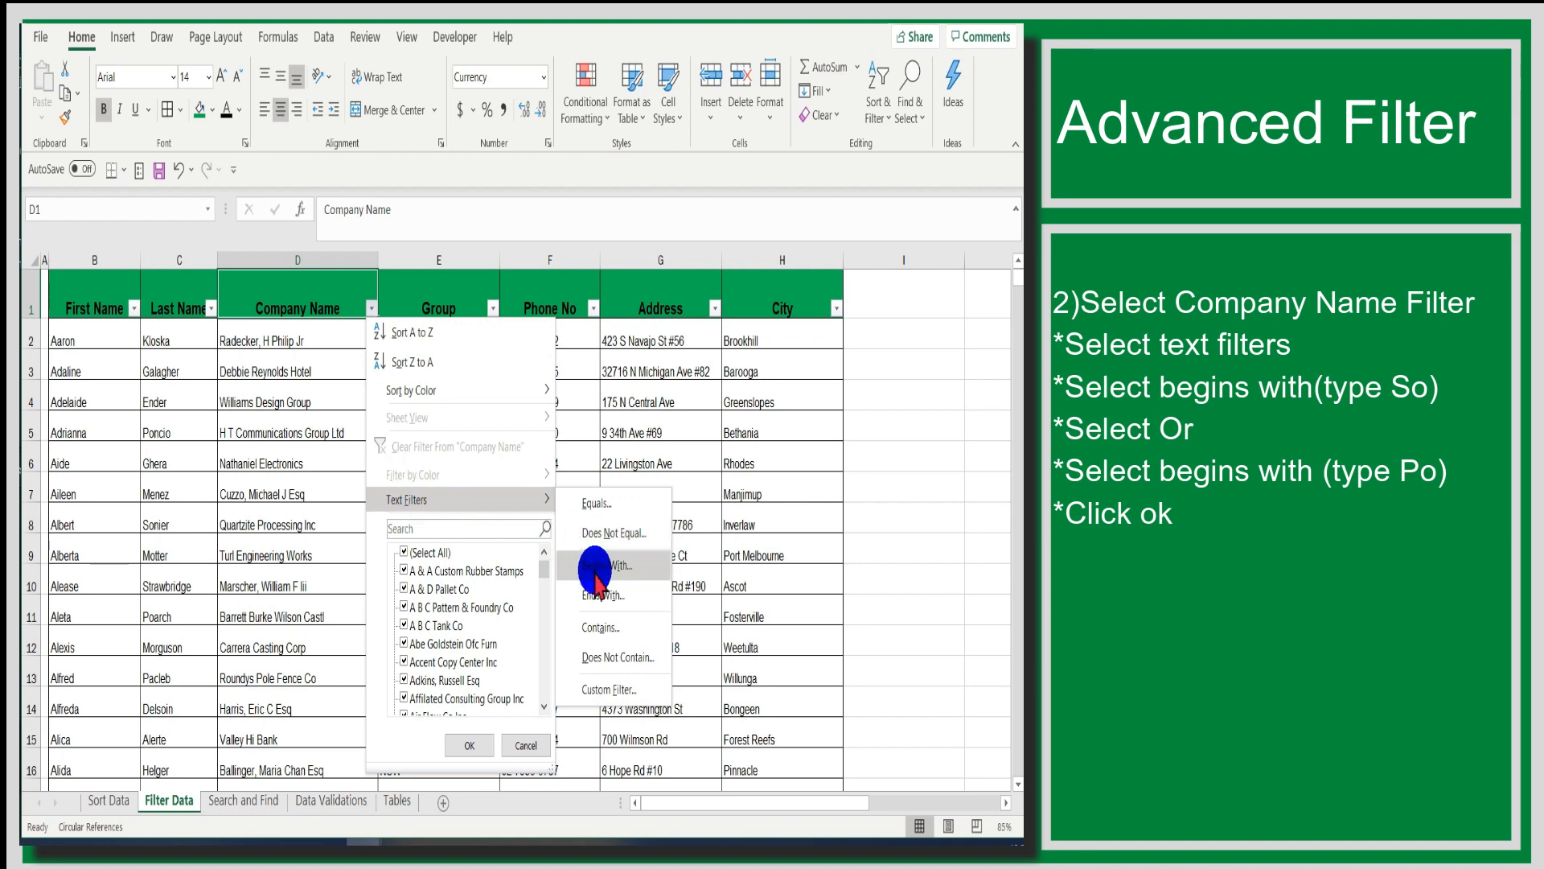
left_click(595, 567)
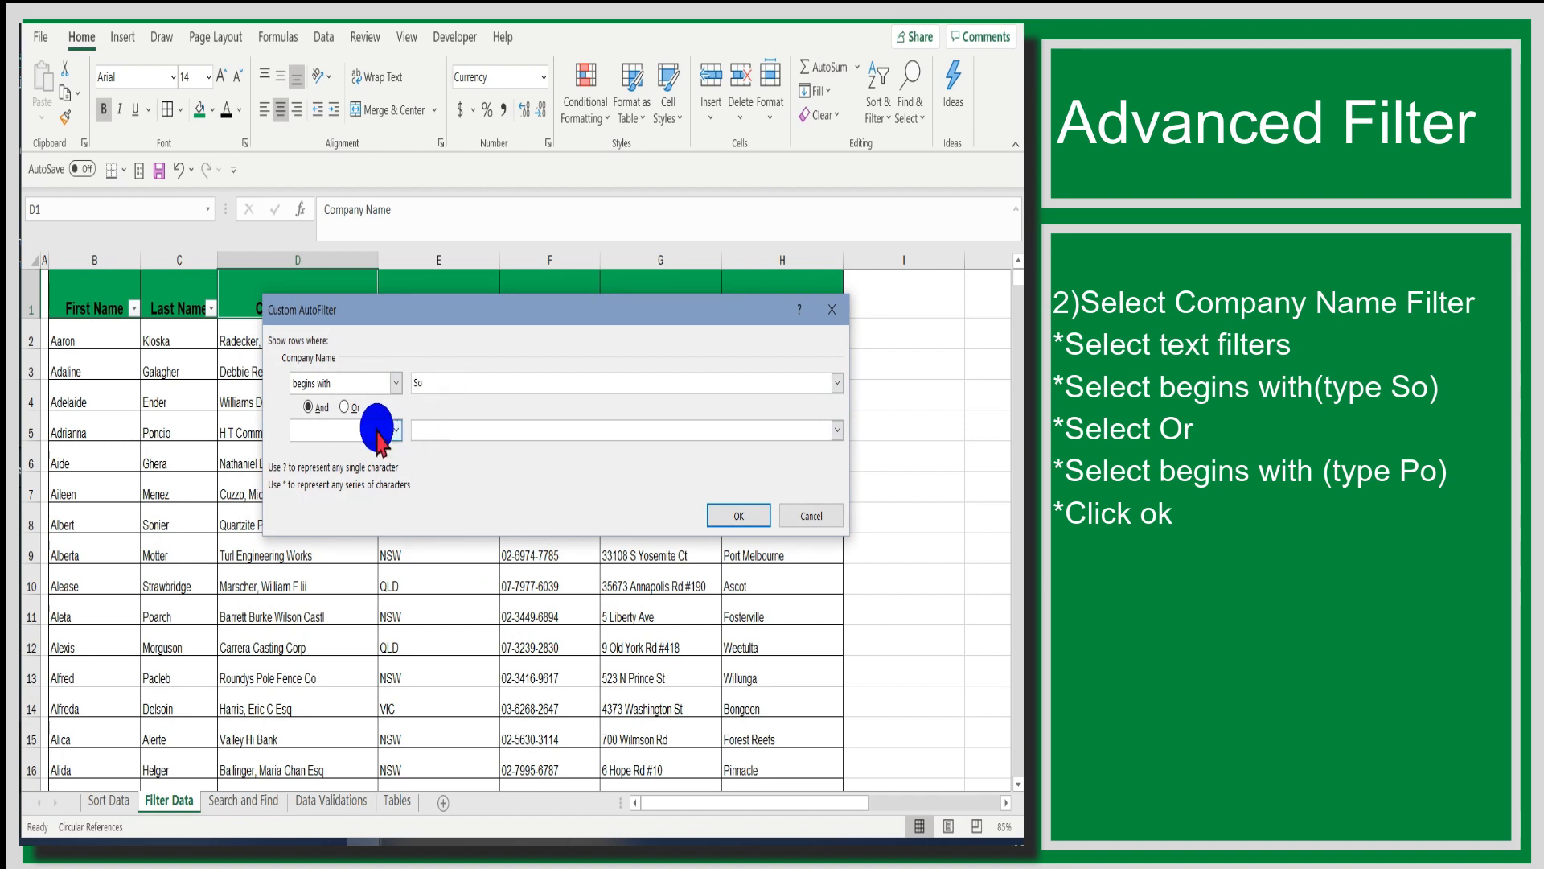
- Add an Or condition for company names beginning with Po, apply the filter, and check the listed companies by selecting D46:D441
left_click(344, 406)
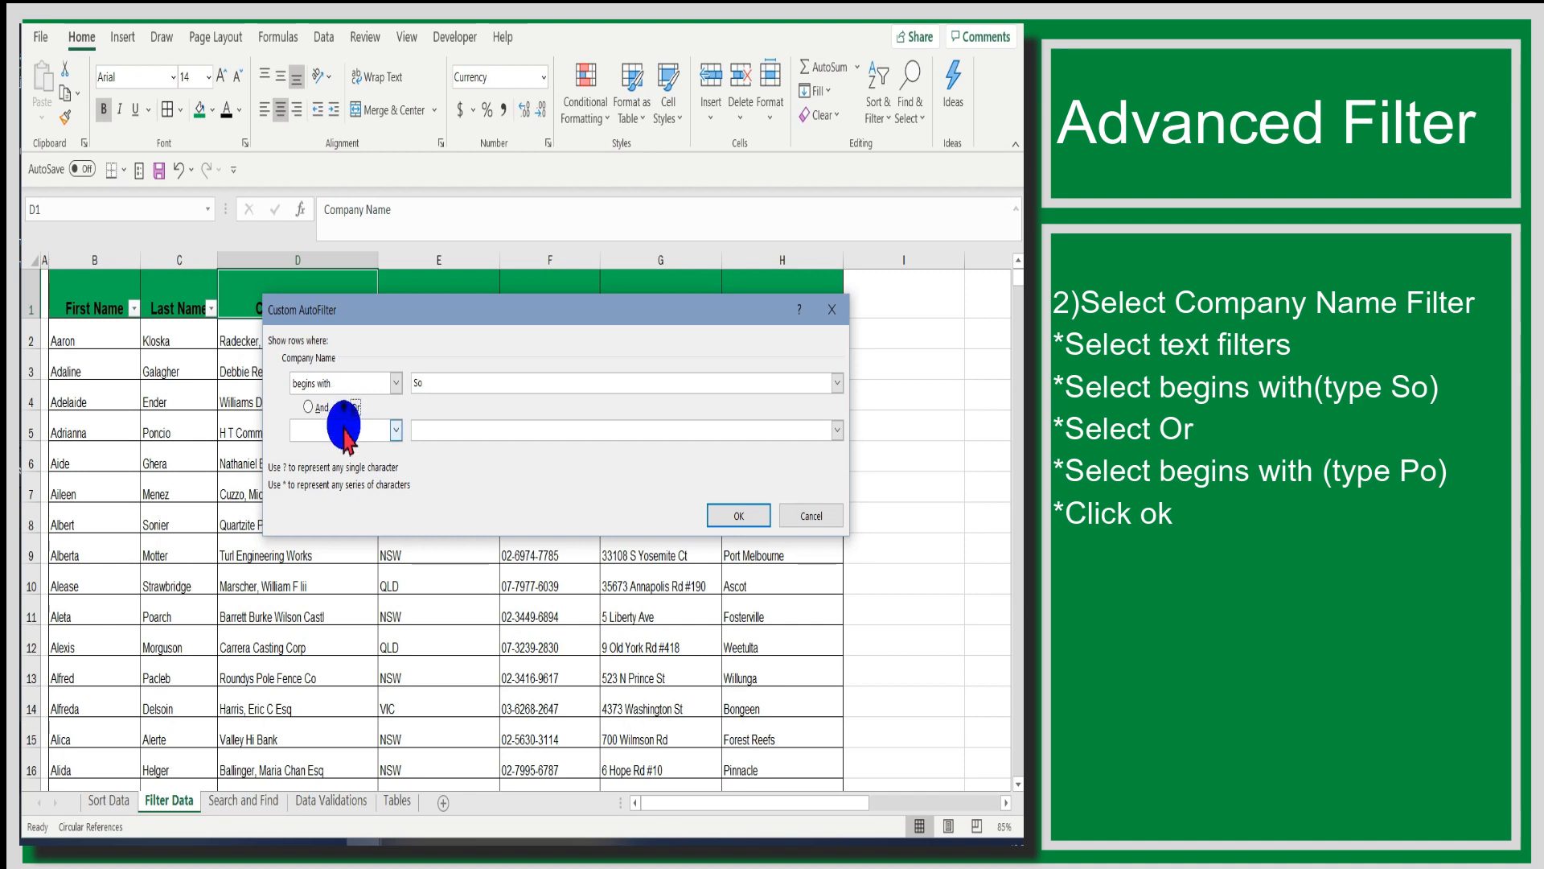
left_click(345, 431)
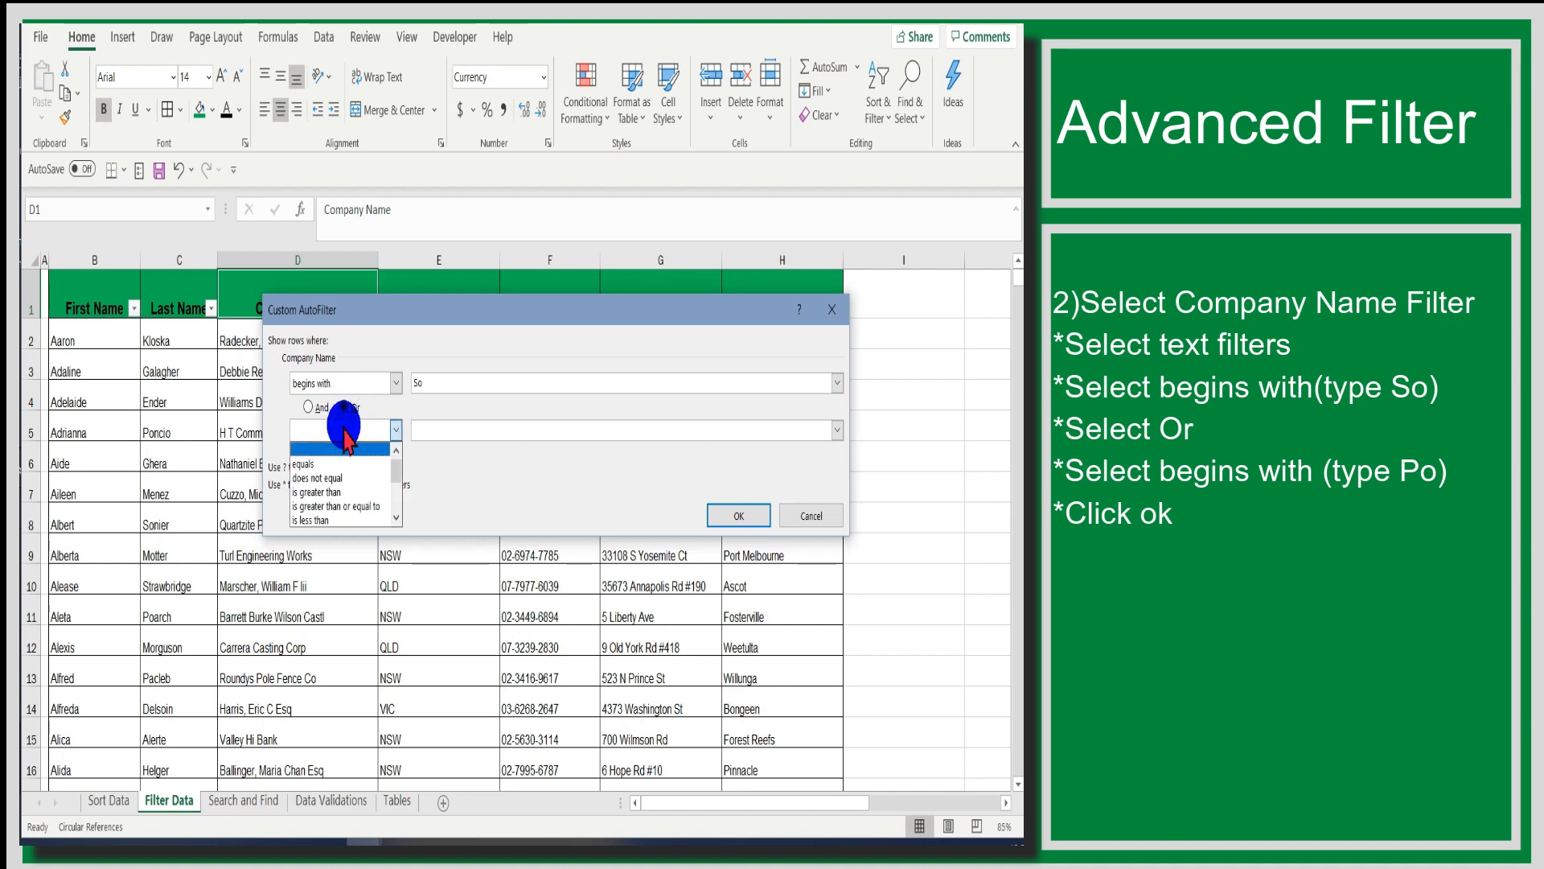
key("b")
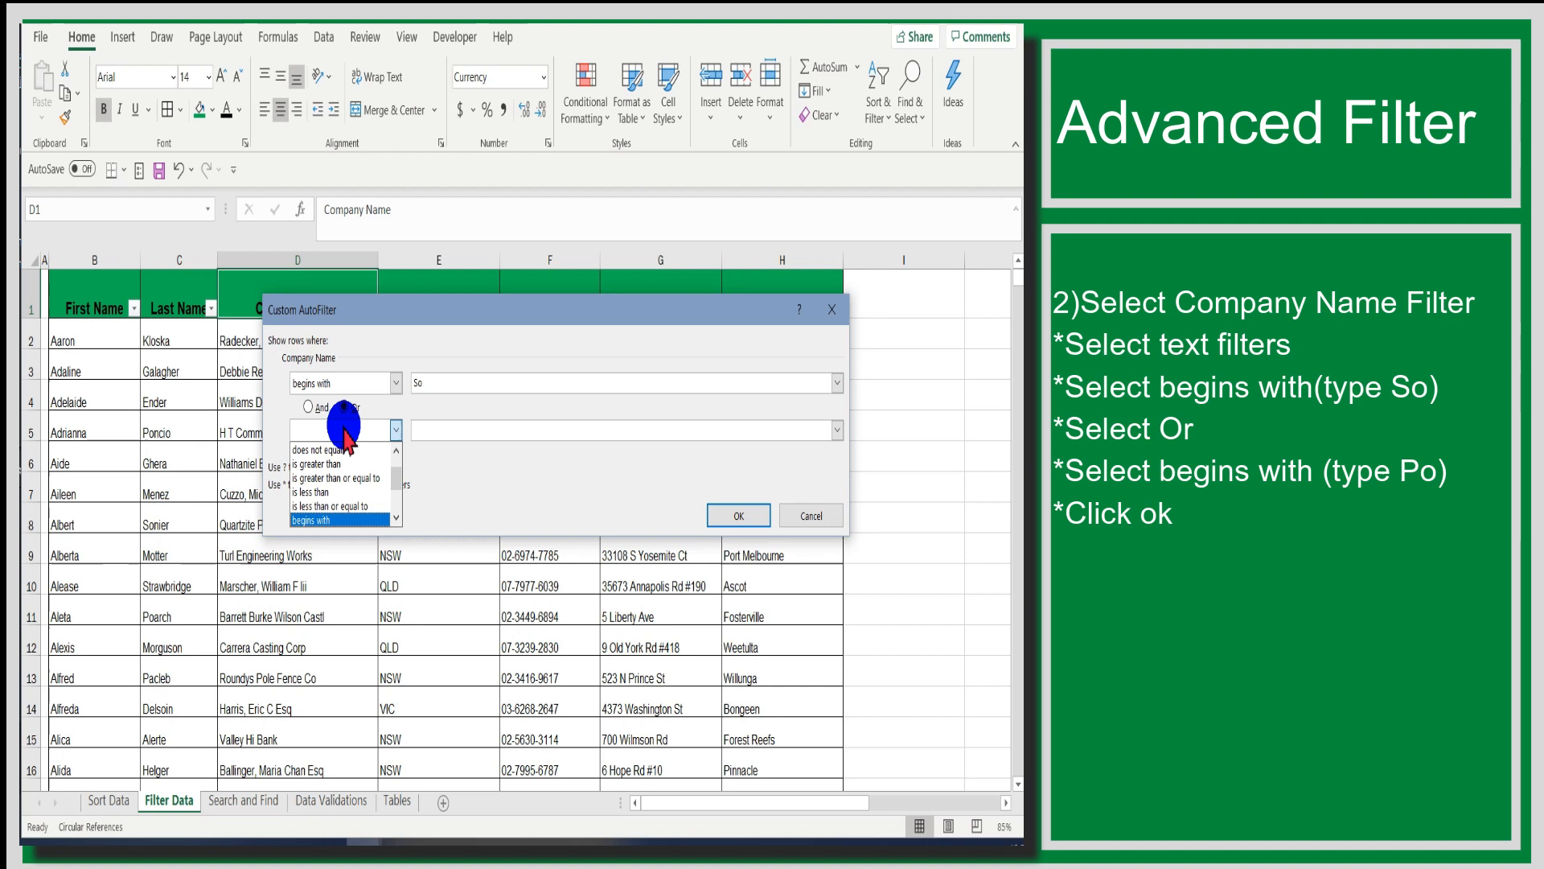
left_click(358, 520)
left_click(446, 432)
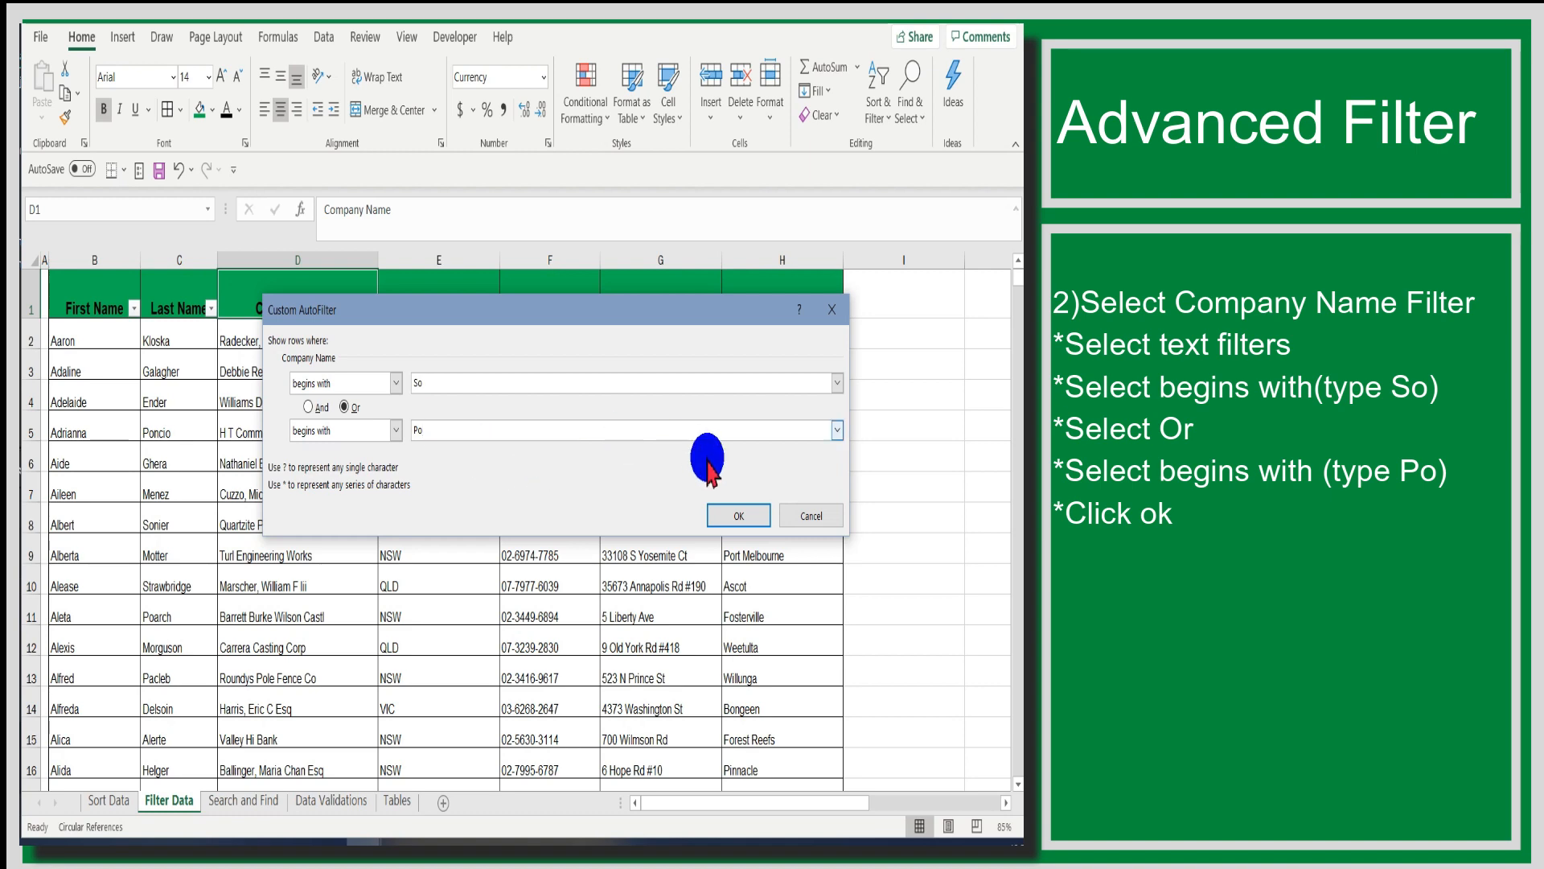
left_click(733, 516)
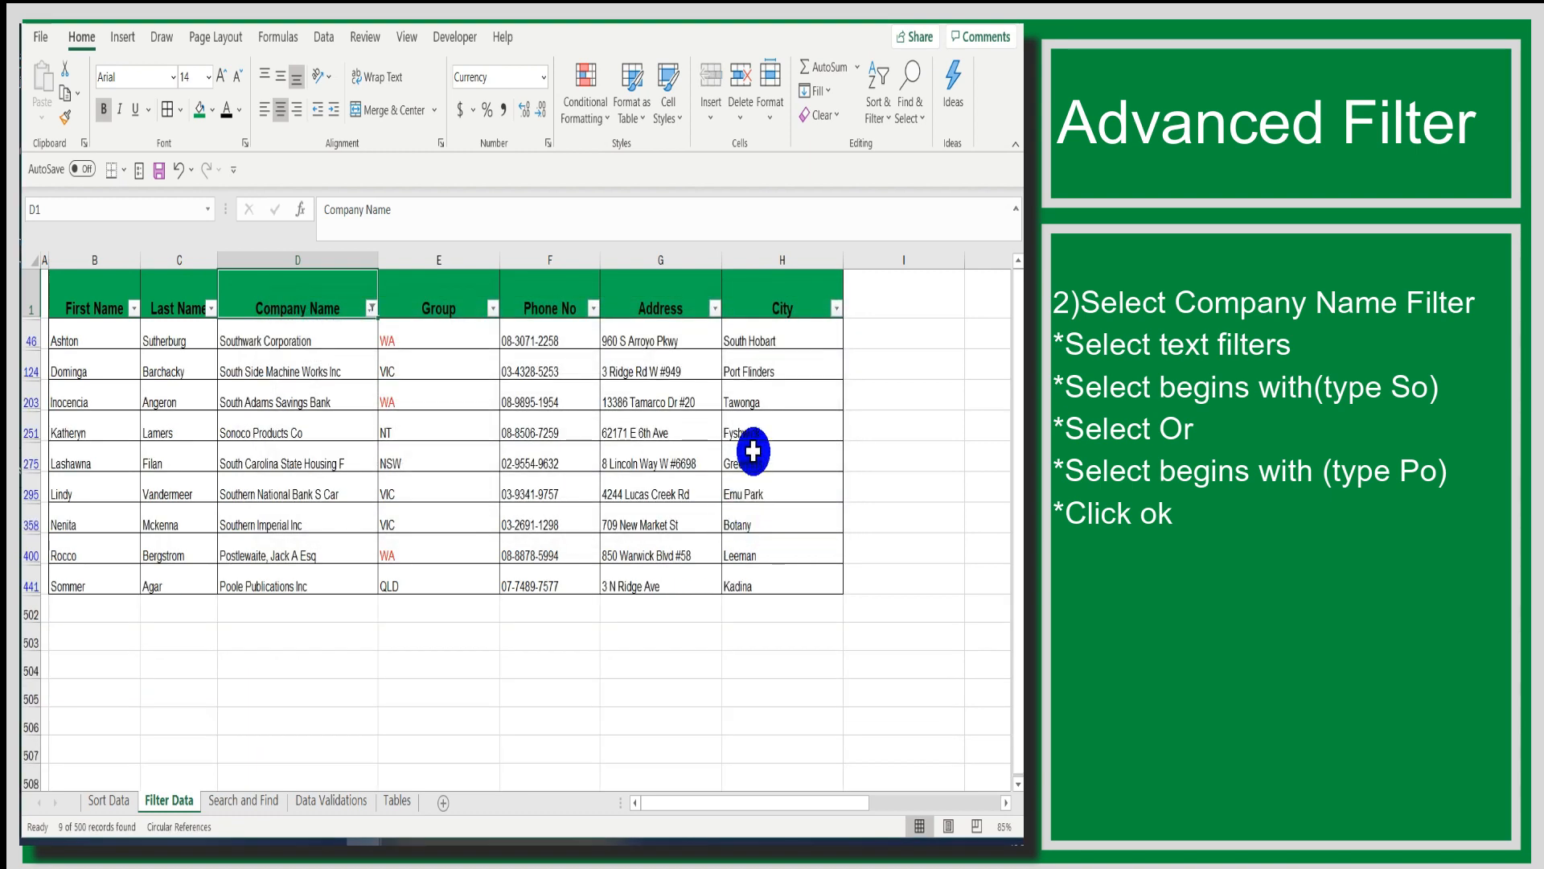
left_click_drag(297, 342, 276, 584)
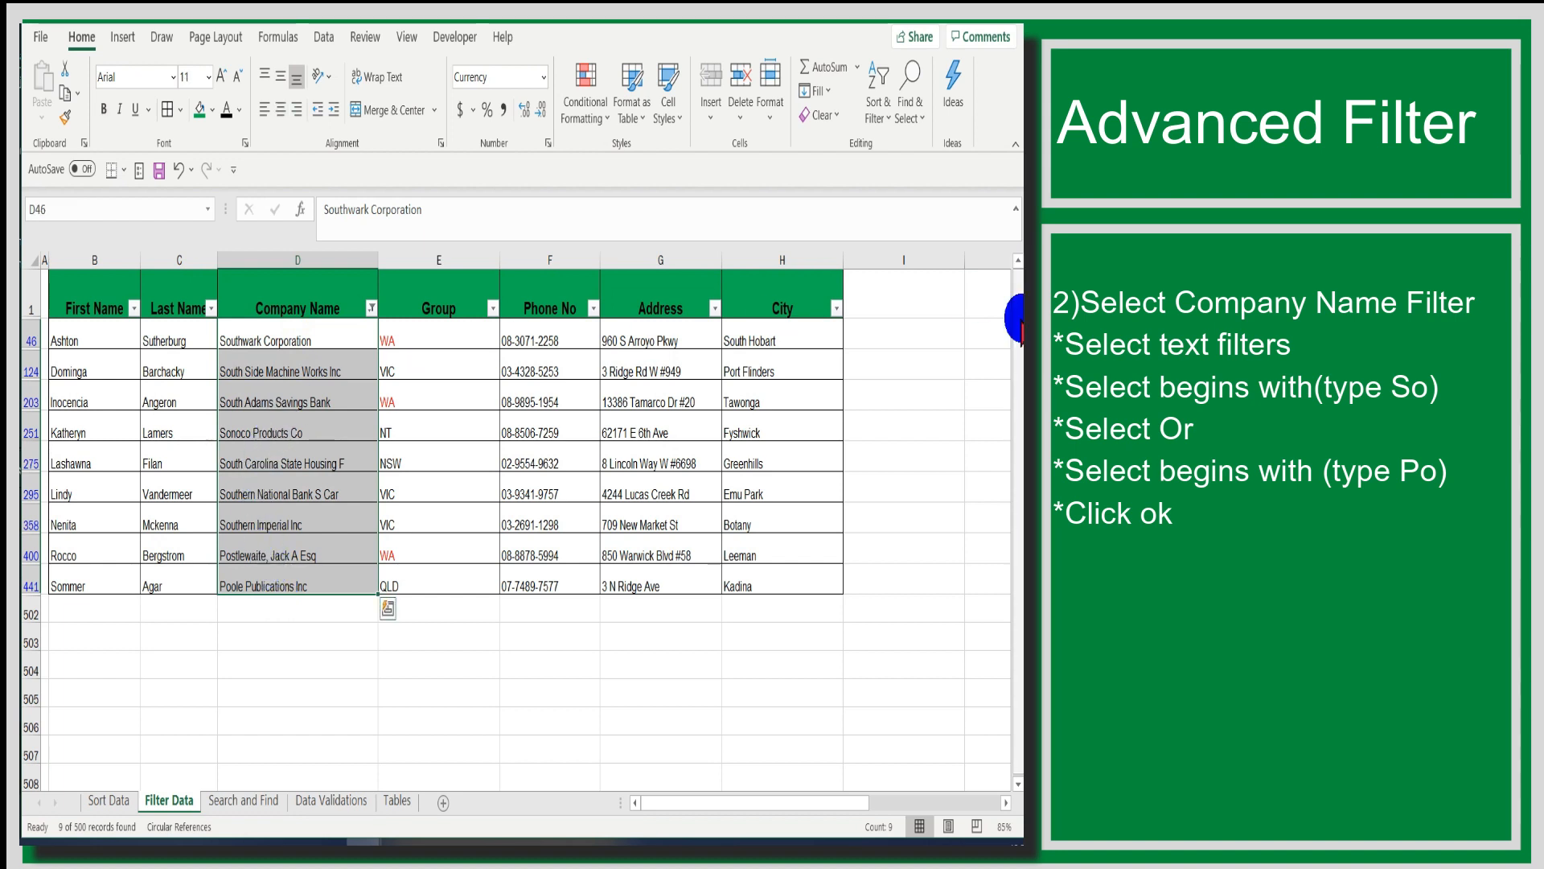
left_click(518, 656)
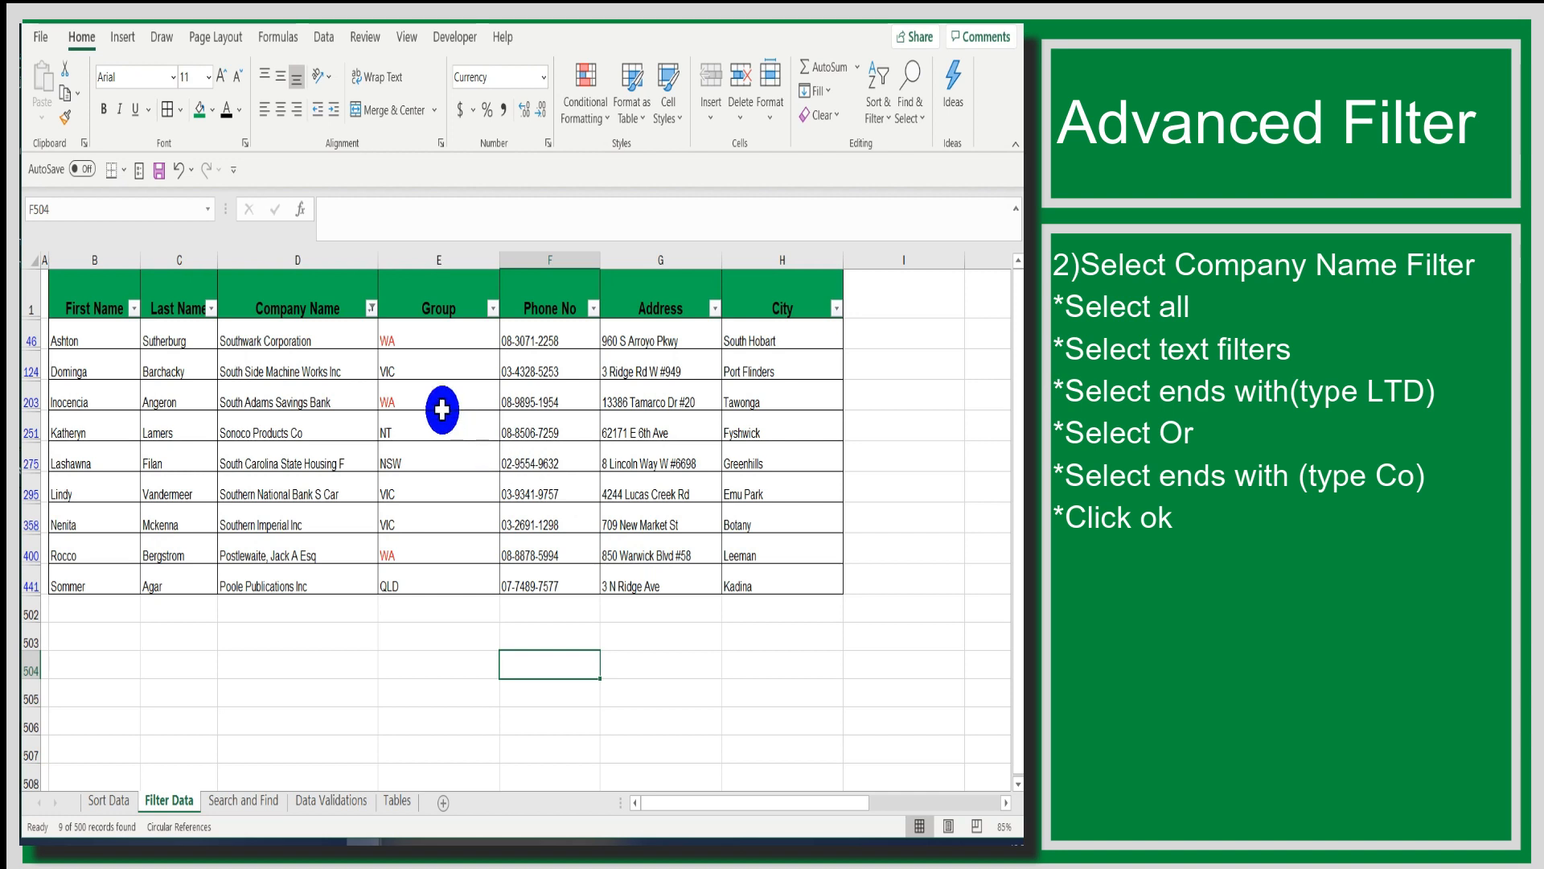
- Reselect all company names in the Company Name filter and set a text condition for names that end with LTD
left_click(371, 310)
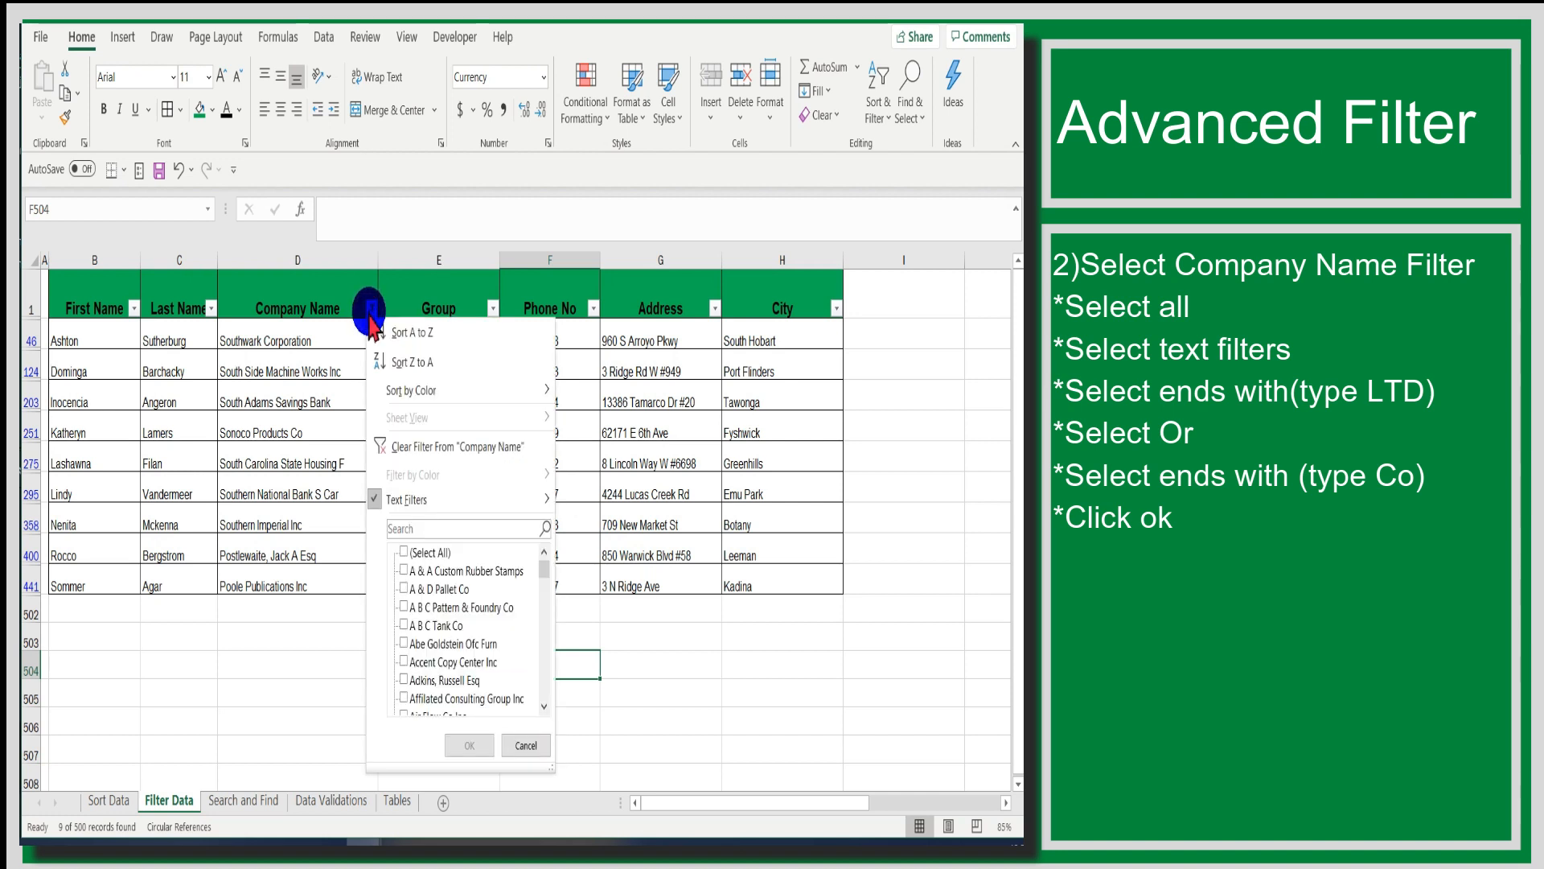
left_click(402, 555)
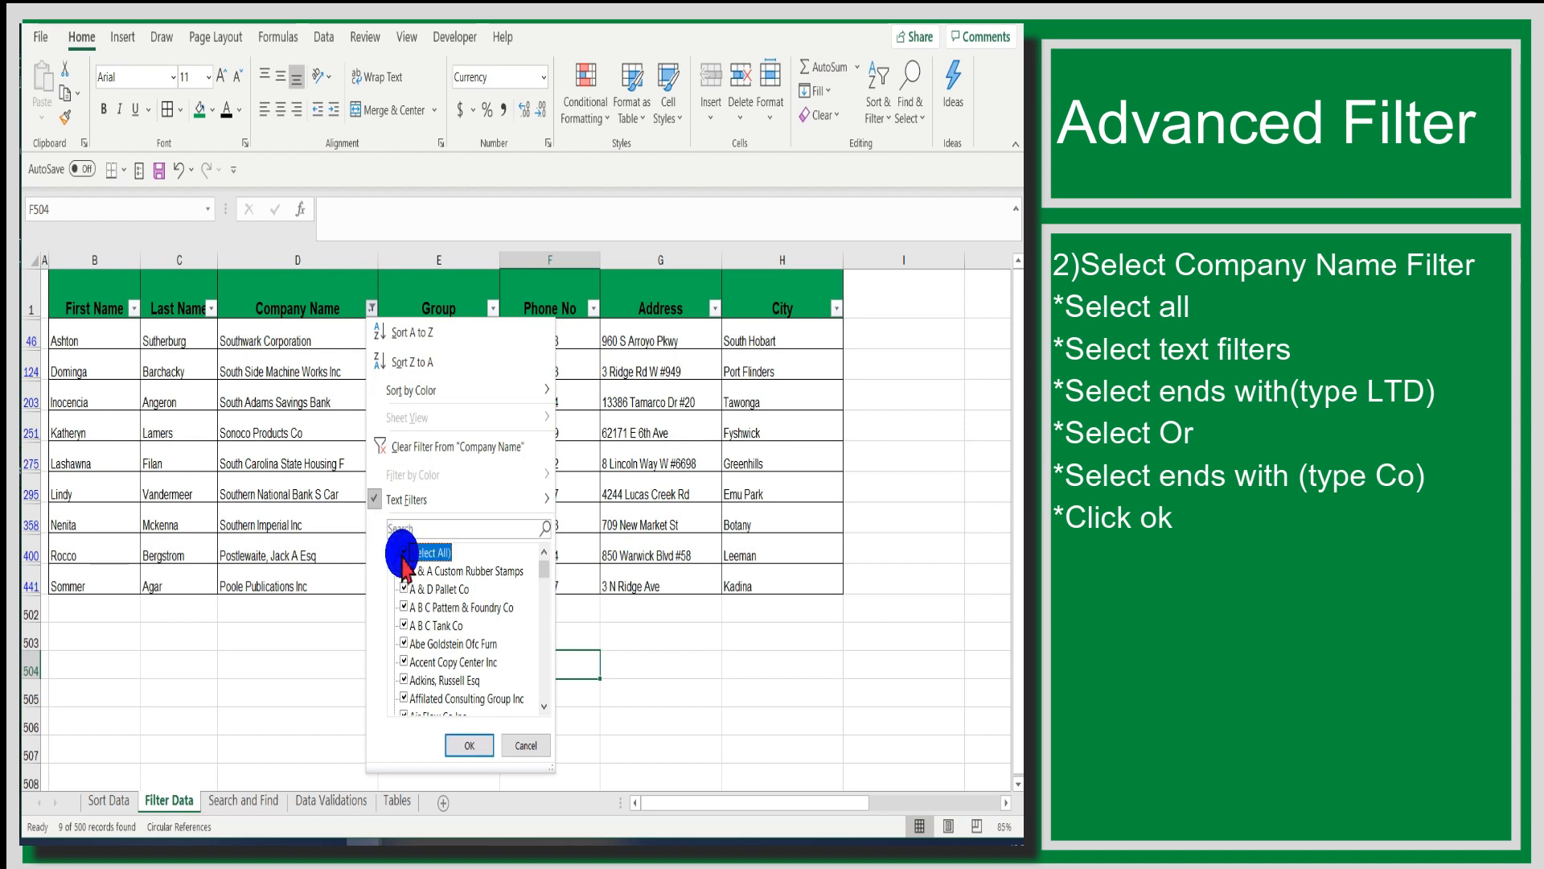
left_click(431, 499)
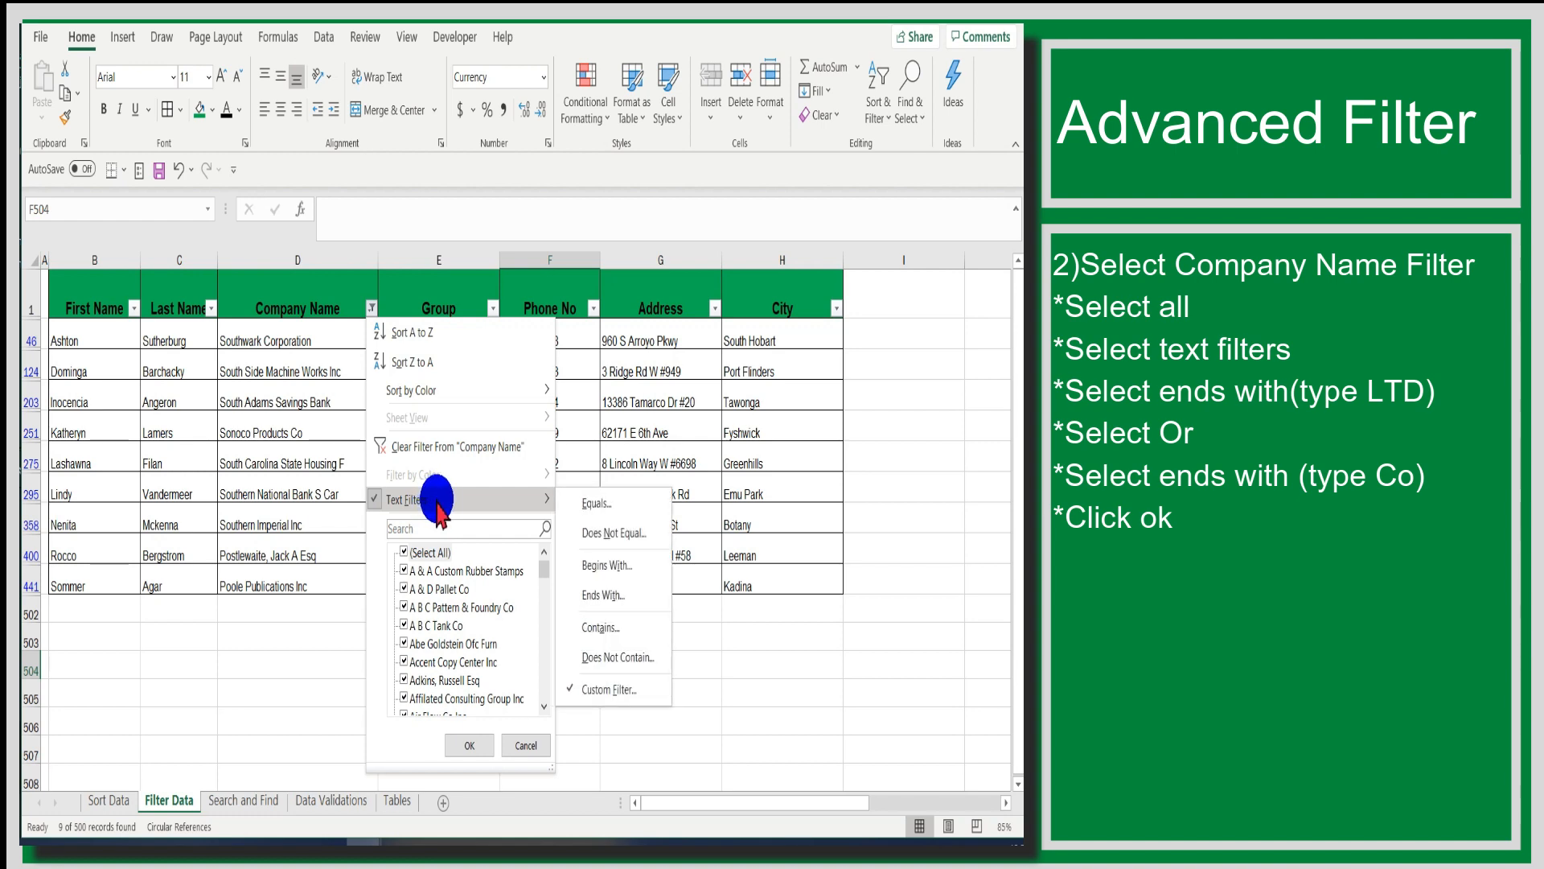
left_click(600, 596)
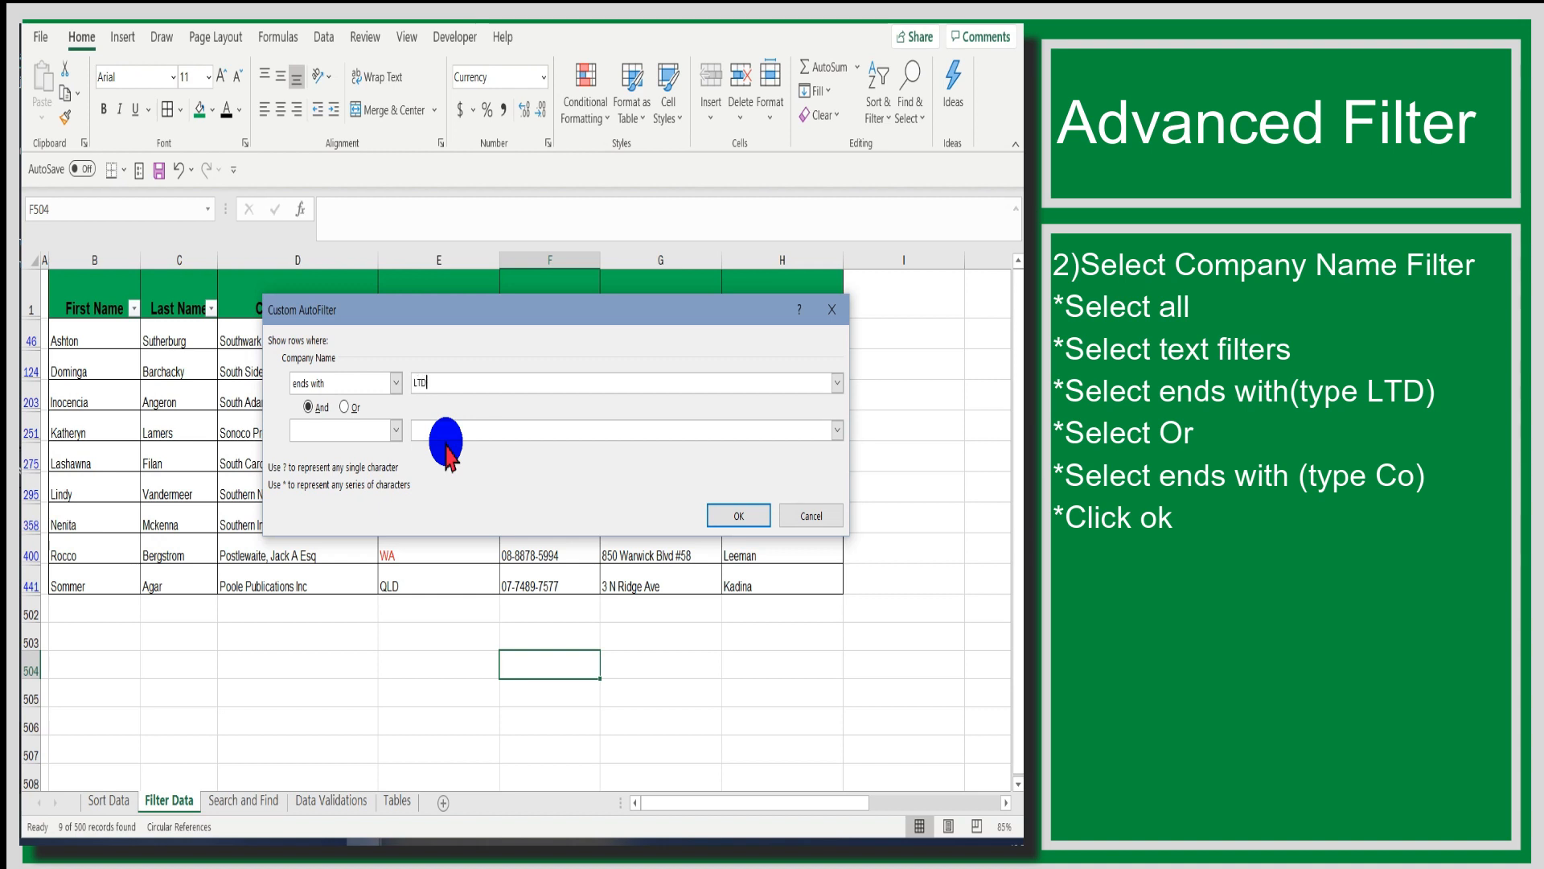
- Add an Or condition for company names ending with Co and apply the custom filter
left_click(346, 408)
left_click(391, 430)
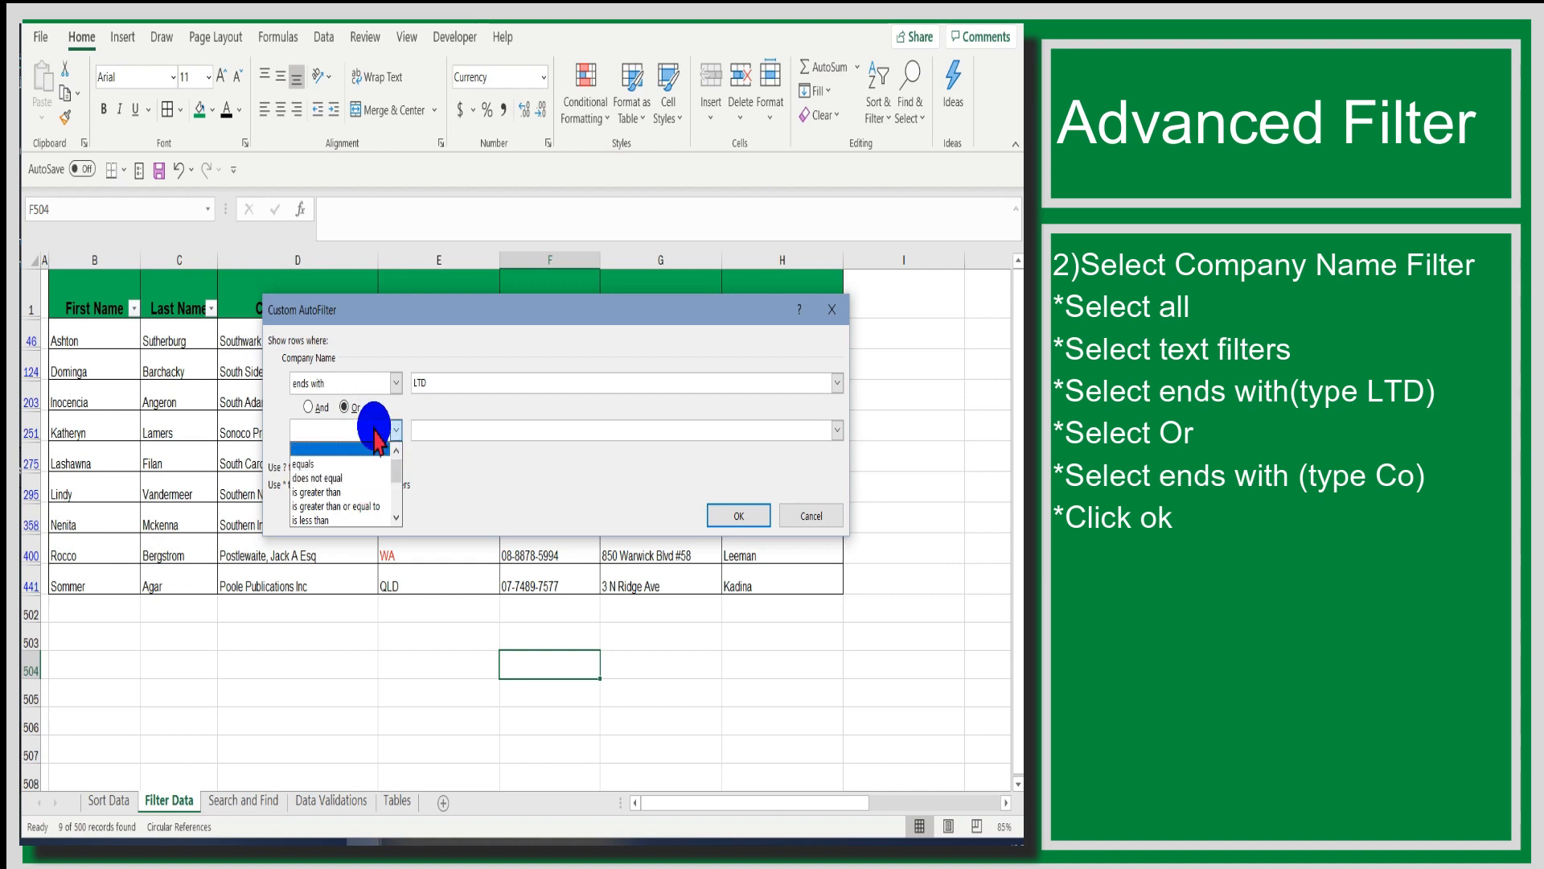
key("e")
key("e")
left_click(325, 520)
left_click(432, 430)
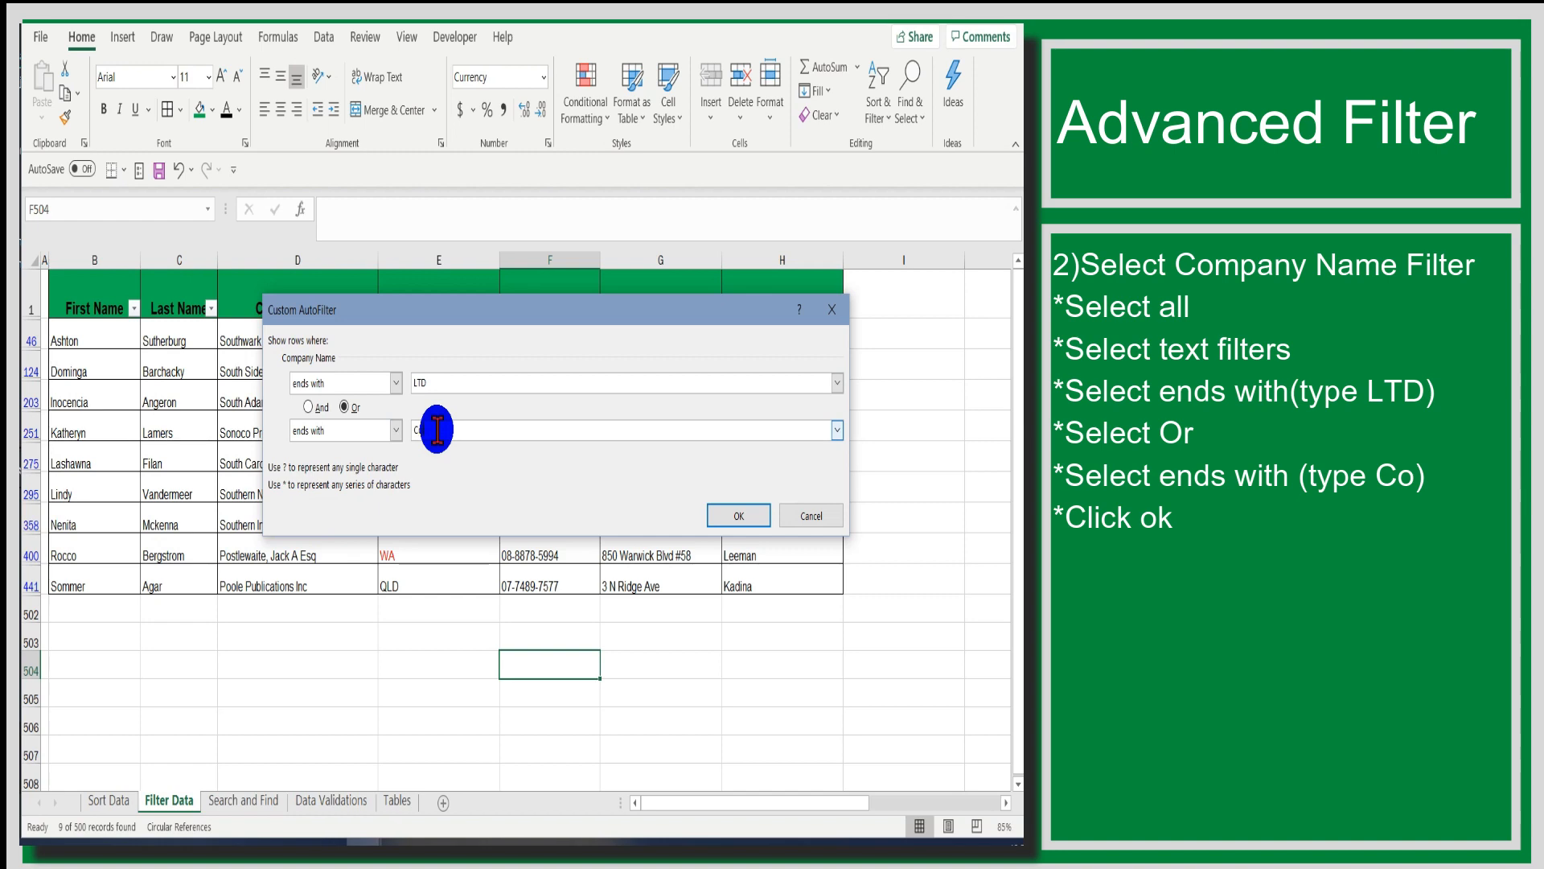
type("Co")
left_click(739, 513)
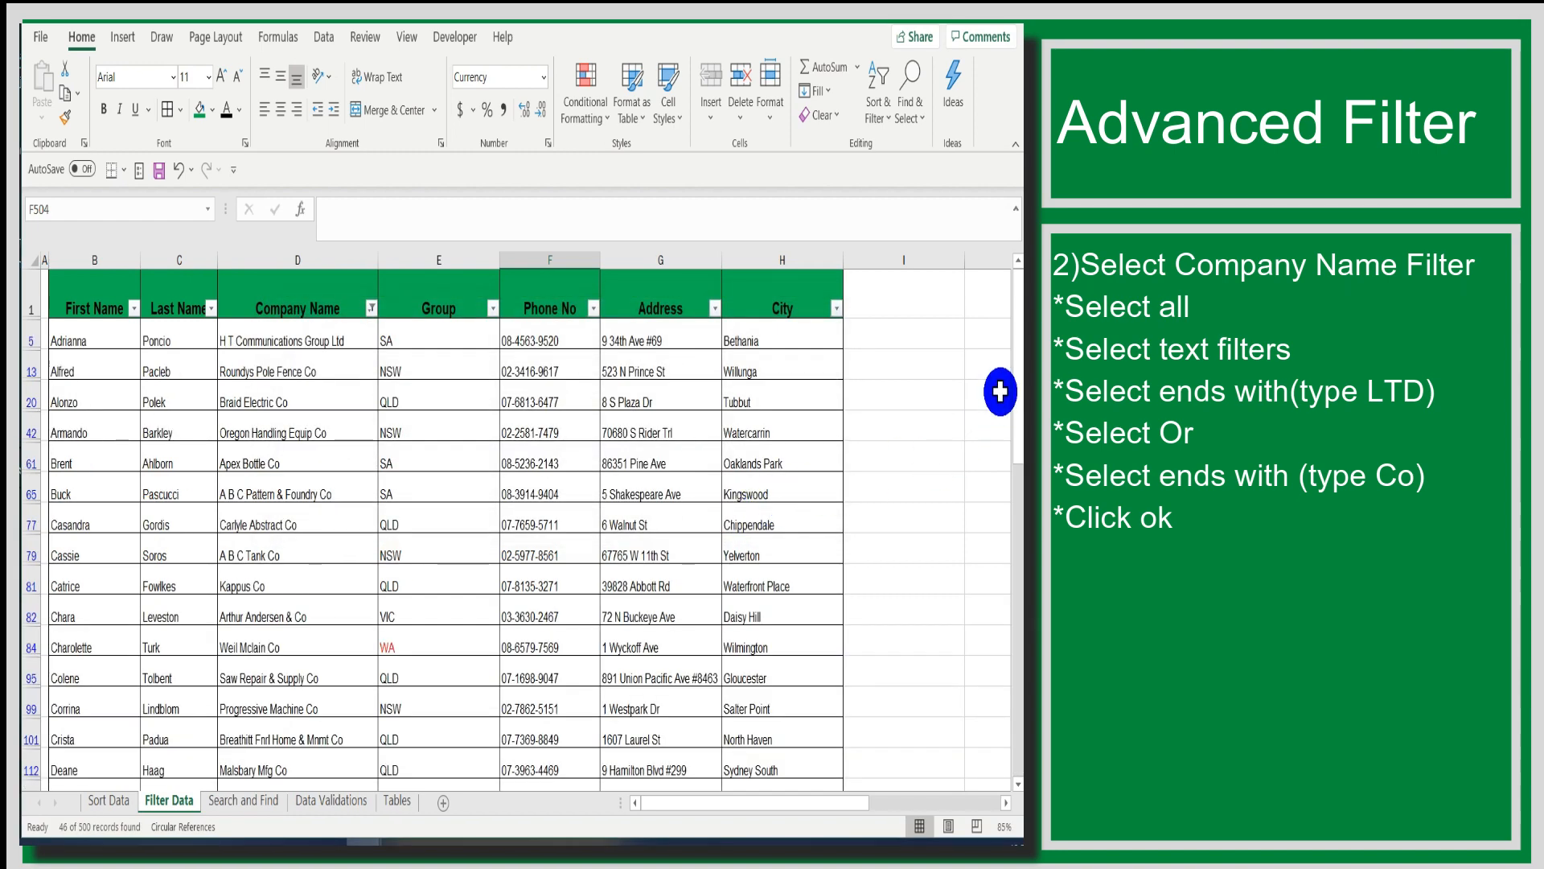
- Examine the endings of the filtered company names by selecting entries down the Company Name column, and return to the list's start
mouse_move(1017, 379)
left_mouse_down()
mouse_move(1016, 398)
mouse_move(1014, 379)
left_mouse_up()
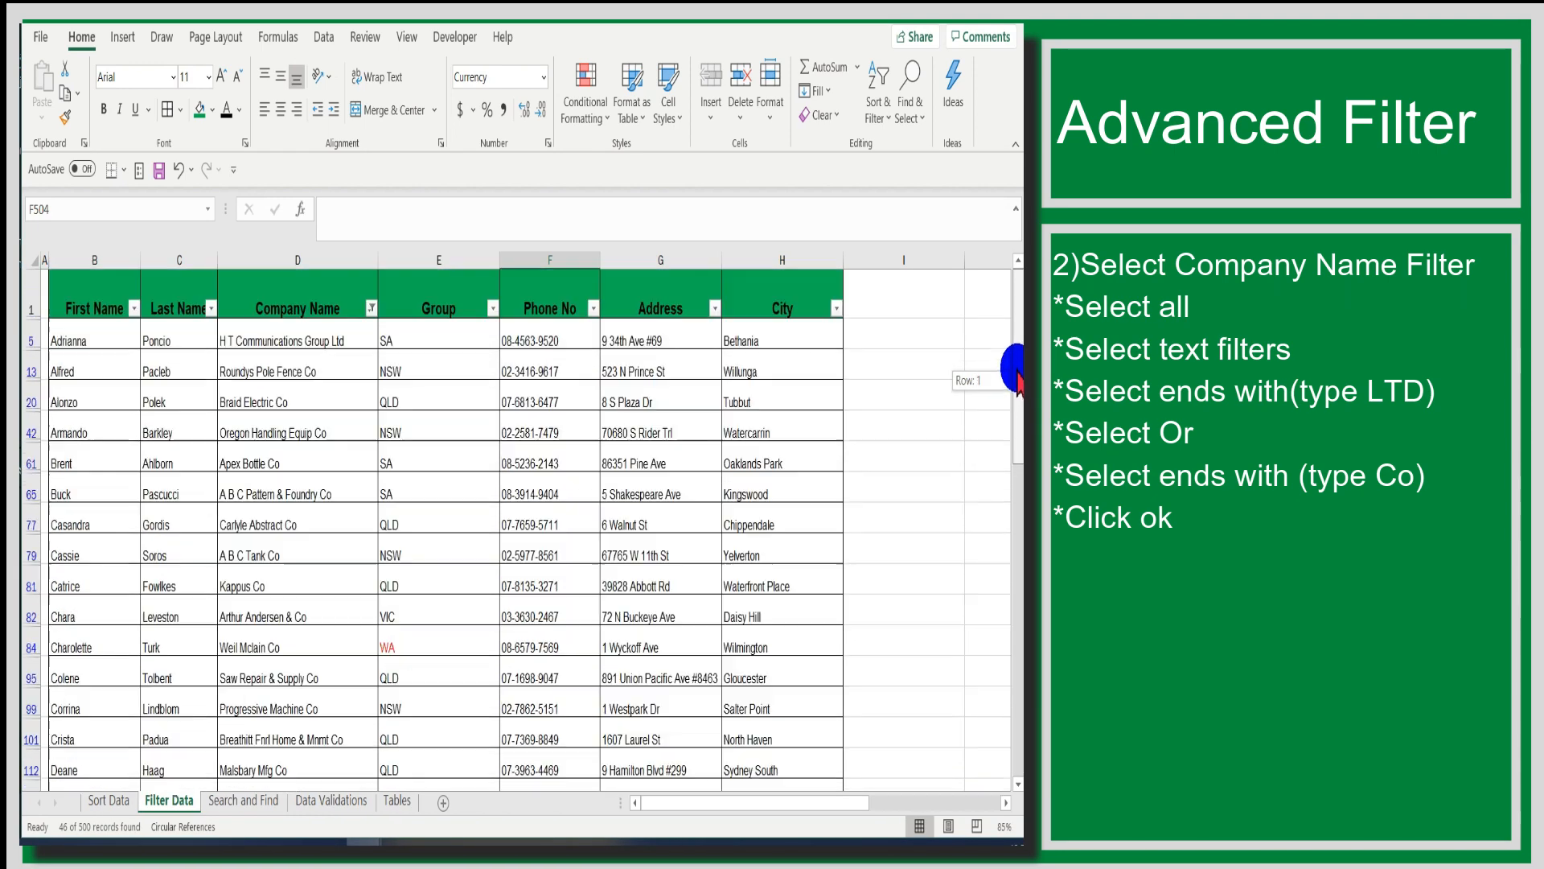
left_click_drag(321, 344, 293, 770)
scroll(617, 502, "down", 2)
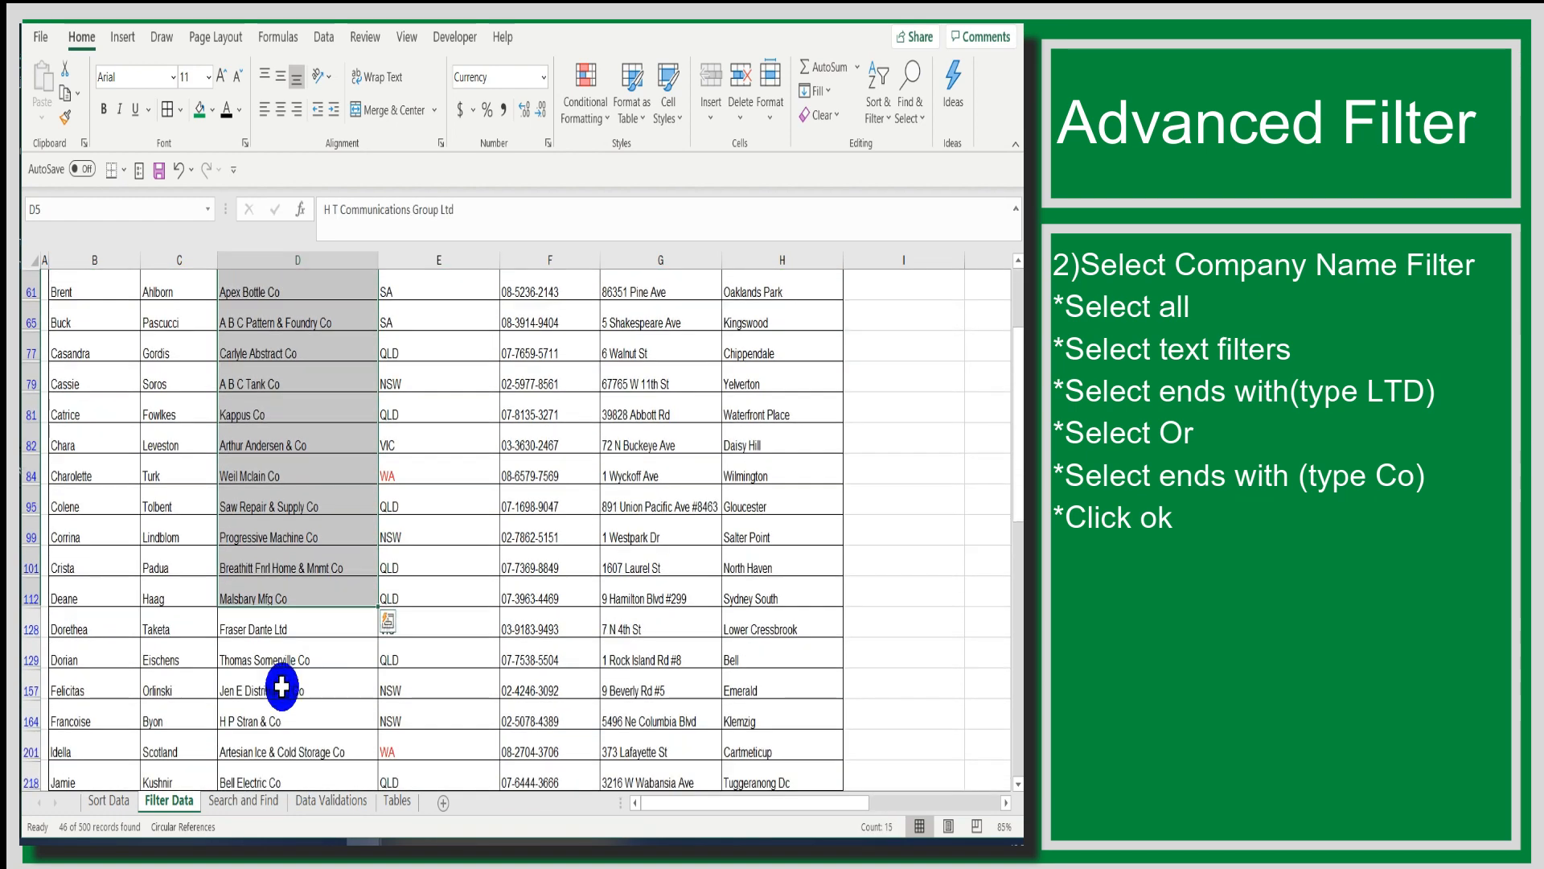
left_click_drag(293, 629, 295, 793)
scroll(322, 718, "down", 2)
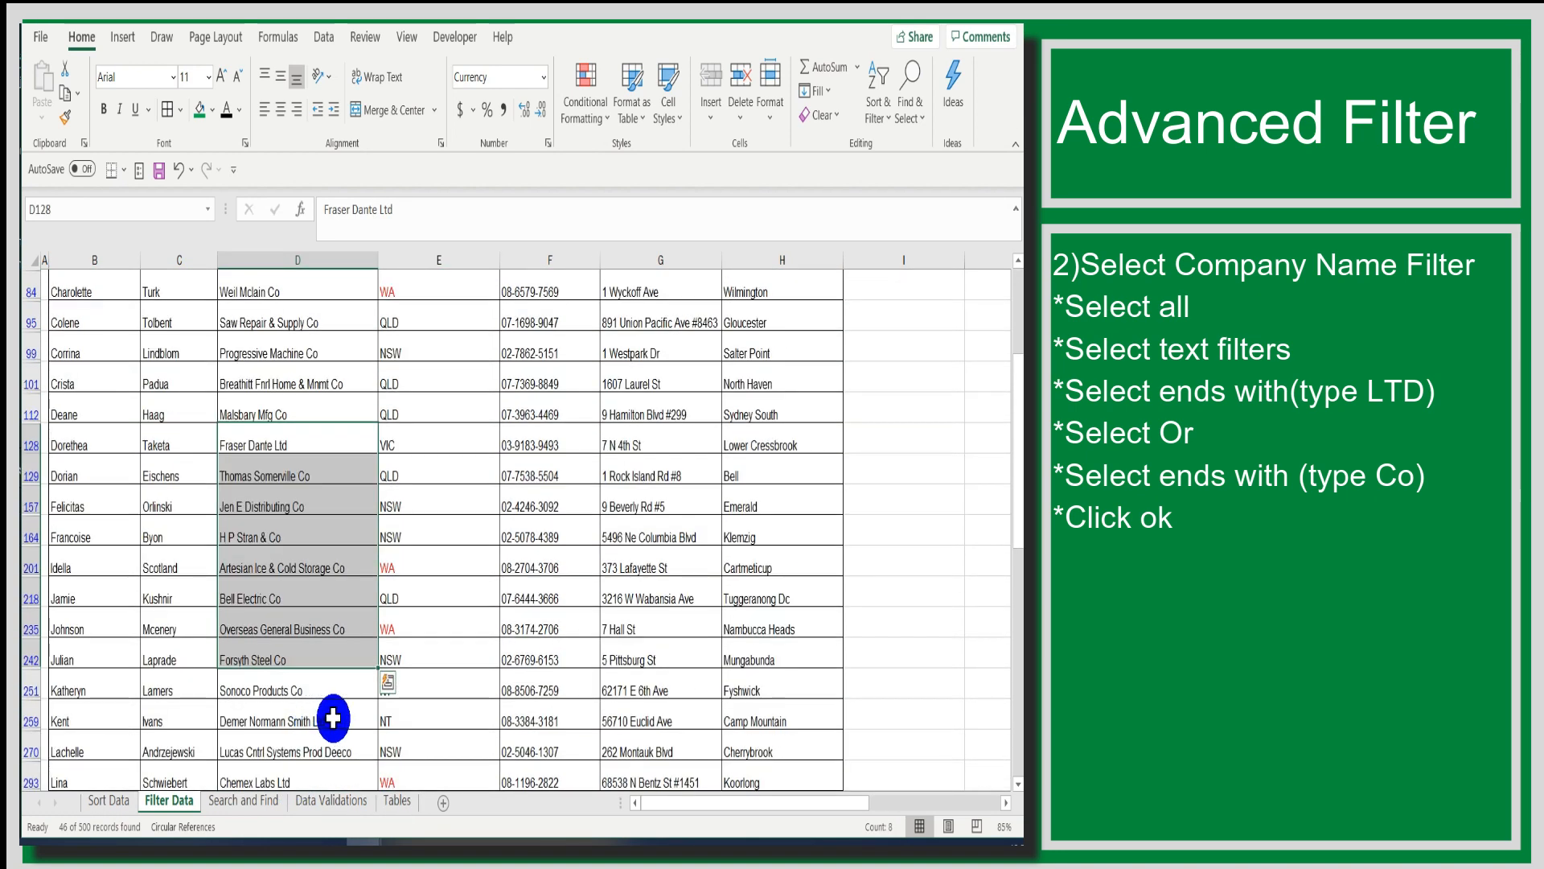
left_click_drag(1016, 475, 1014, 344)
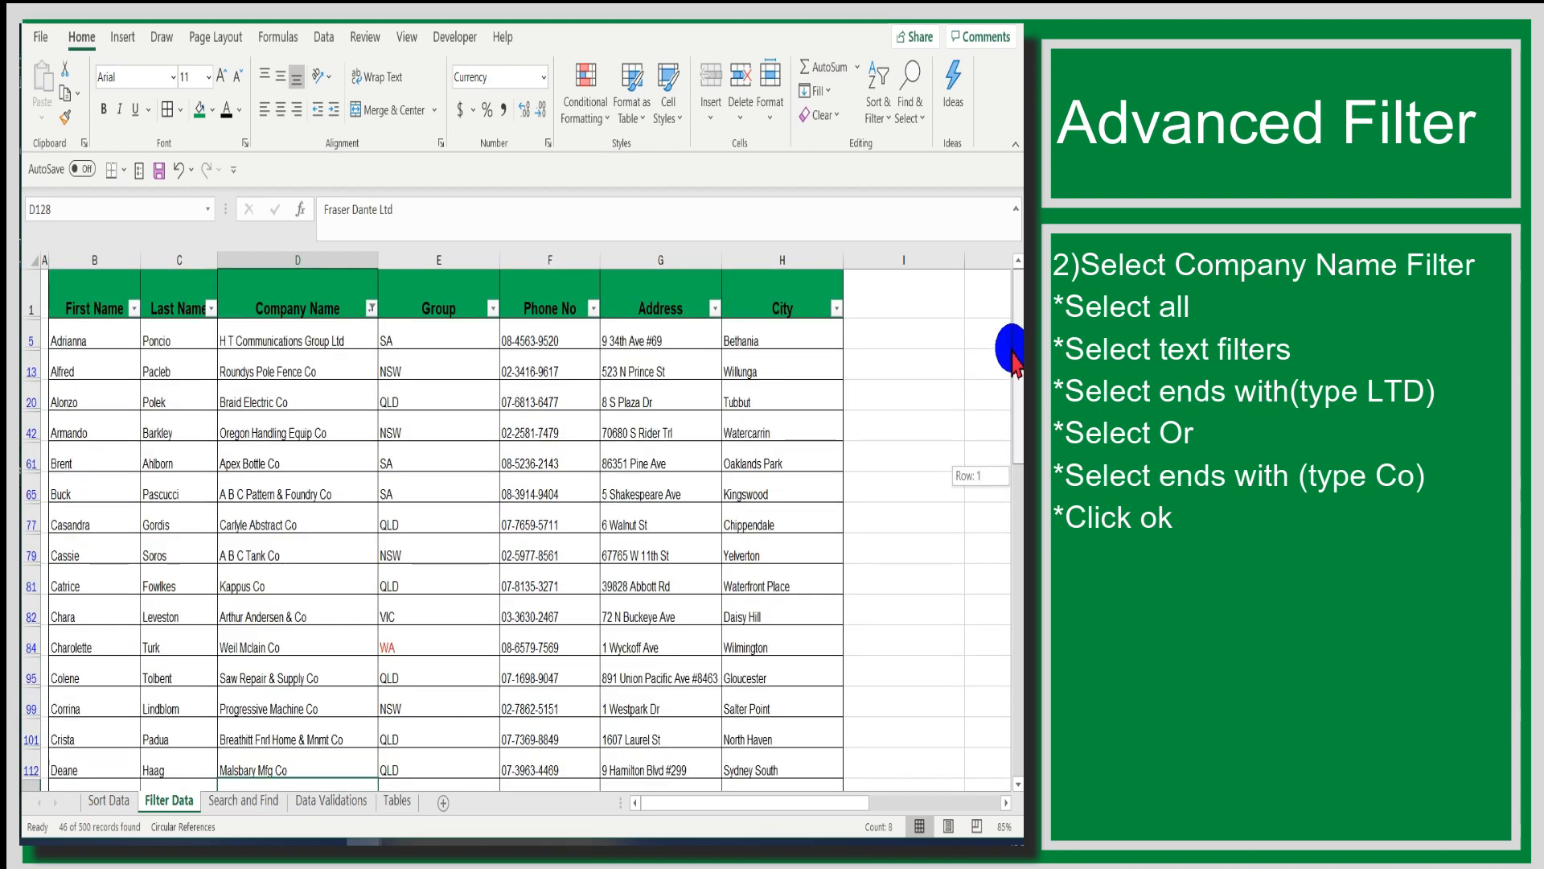
left_click(911, 338)
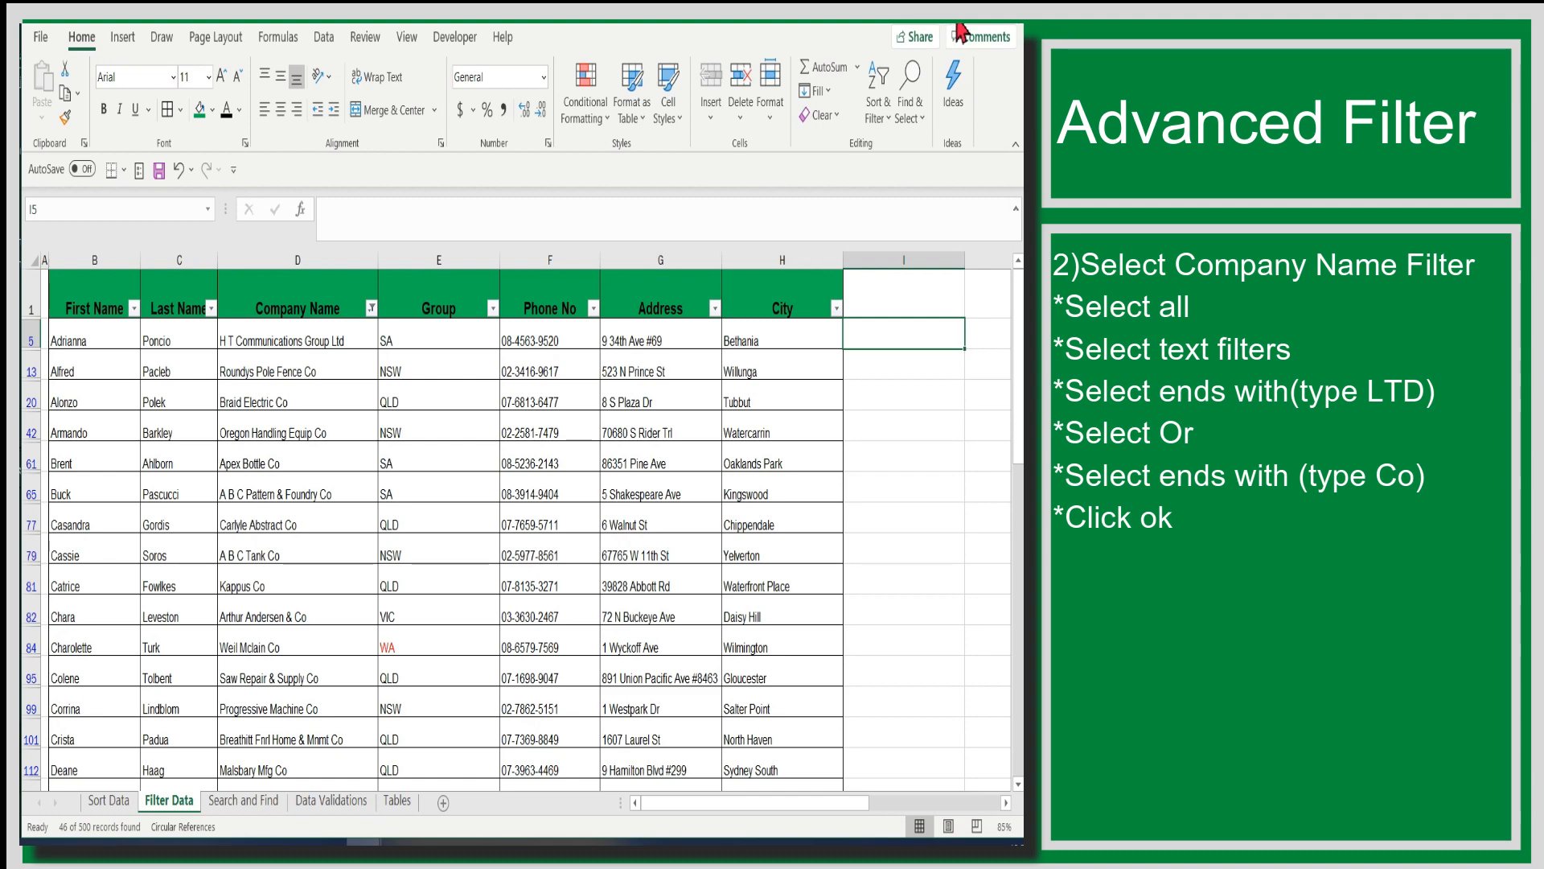